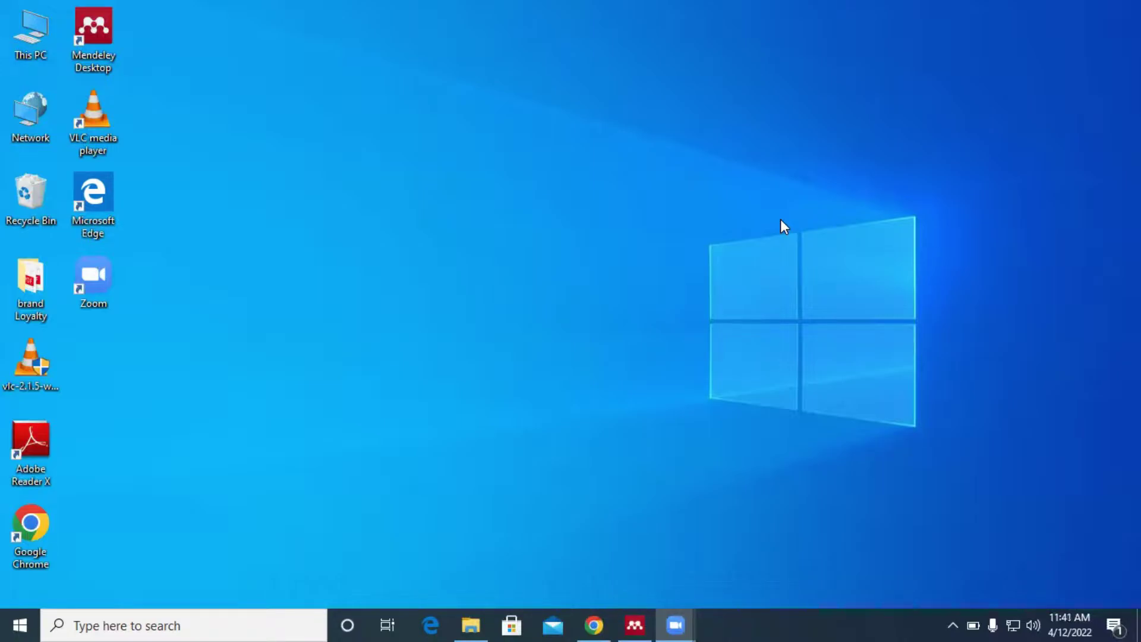
View the PDF files in the desktop's brand Loyalty folder, close it and switch to Mendeley Desktop
left_click(633, 624)
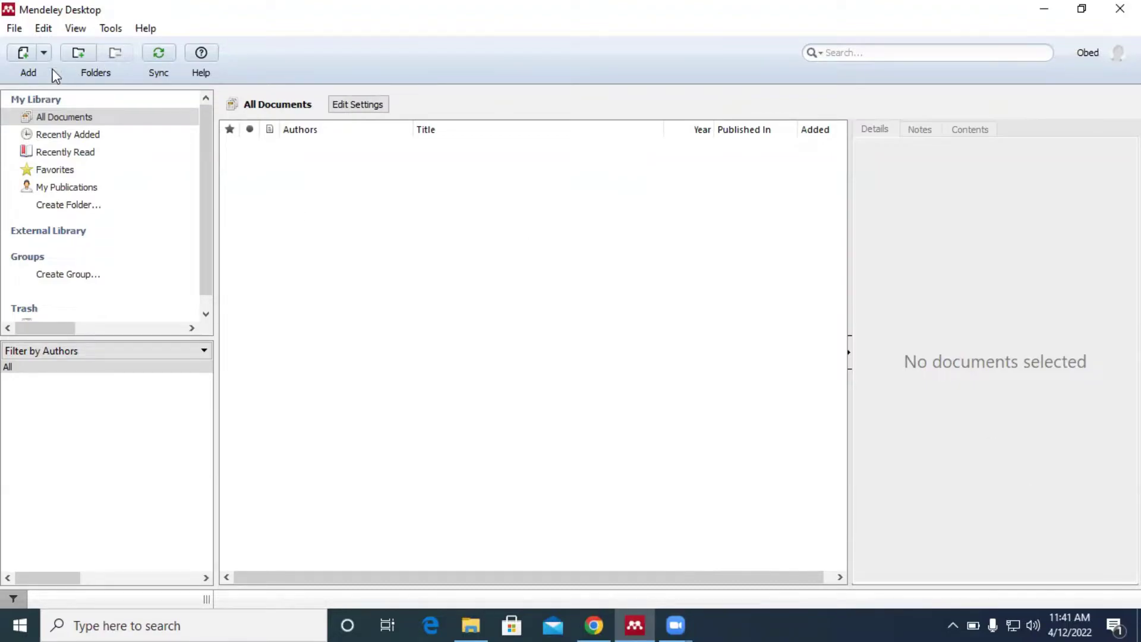
left_click(16, 29)
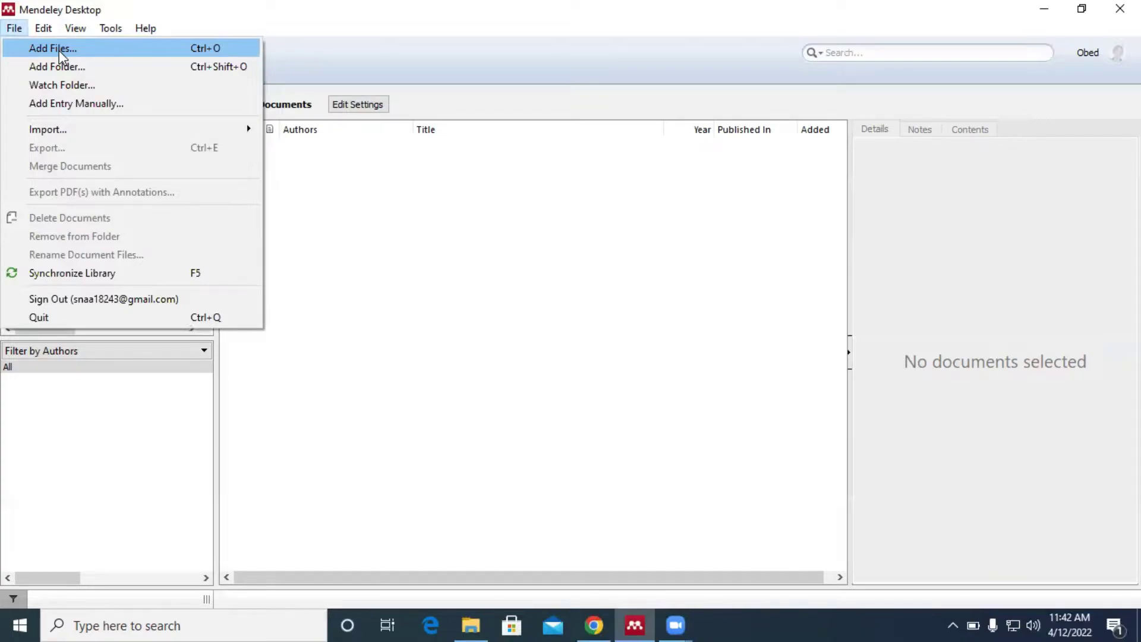
left_click(1044, 11)
left_click(1045, 11)
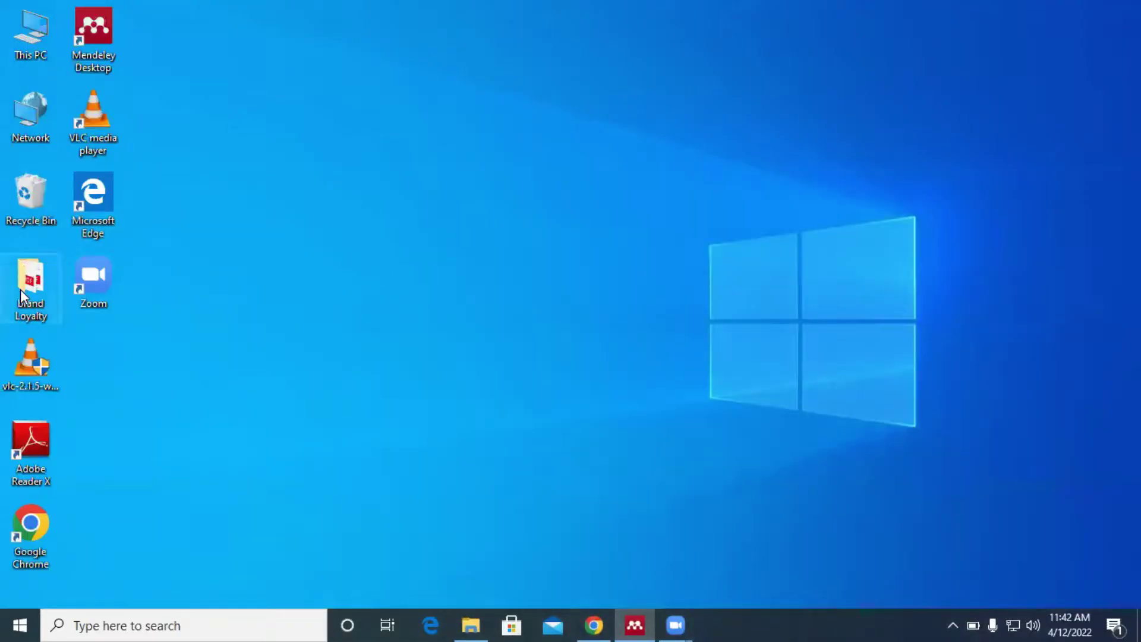
left_click(31, 277)
double_click(38, 281)
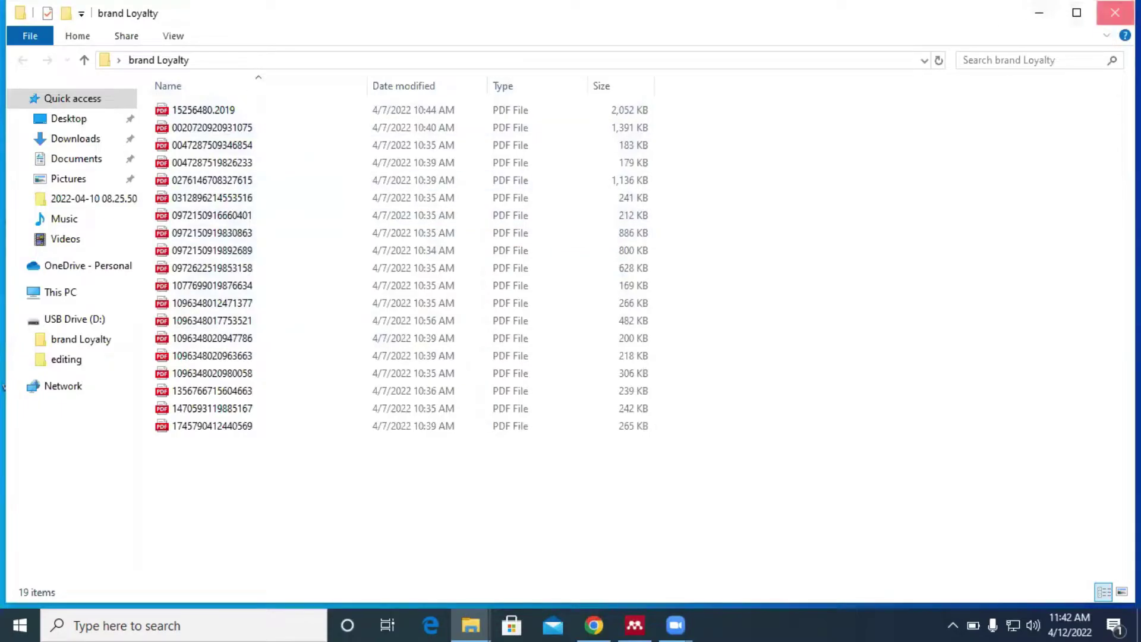
left_click(1115, 12)
left_click(635, 625)
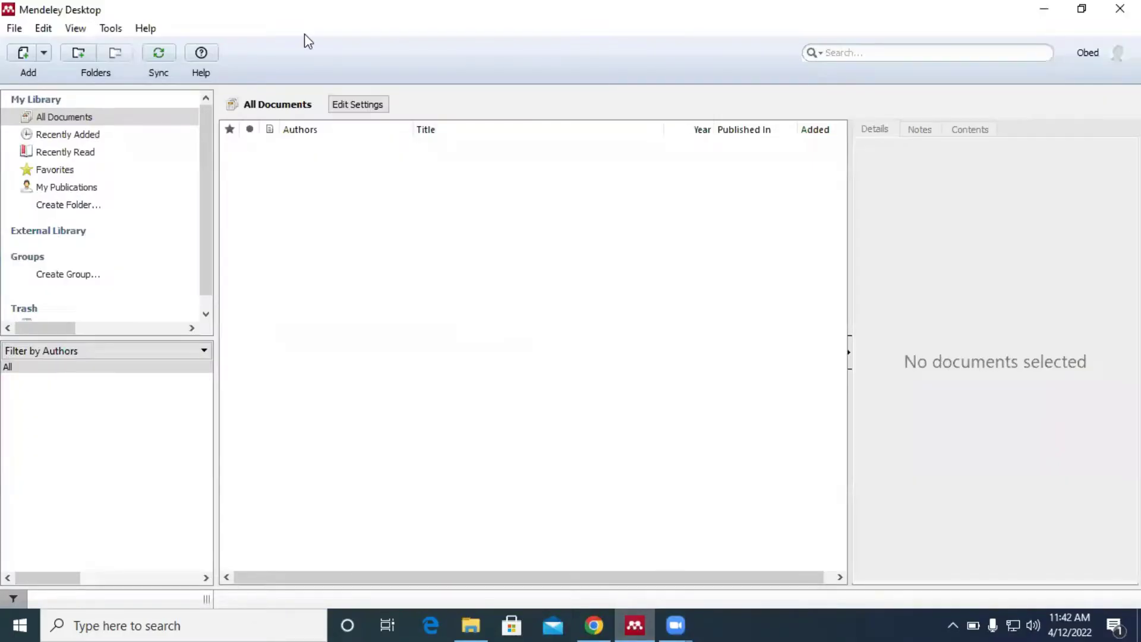
Add all the PDF files from the desktop's brand Loyalty folder to the library's All Documents collection
left_click(14, 30)
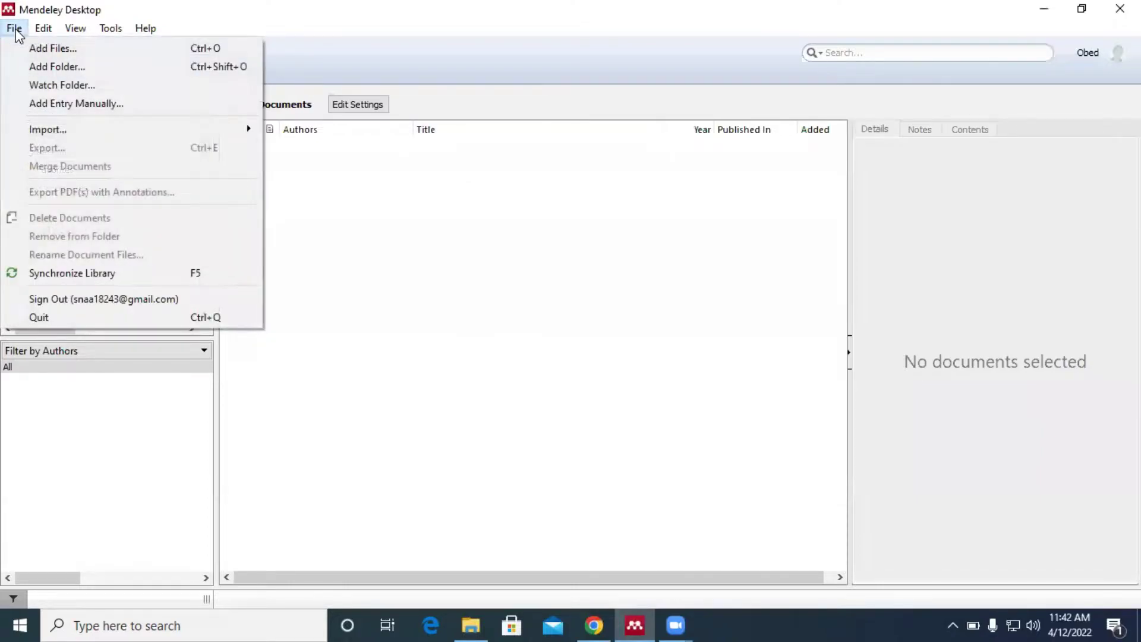
left_click(39, 48)
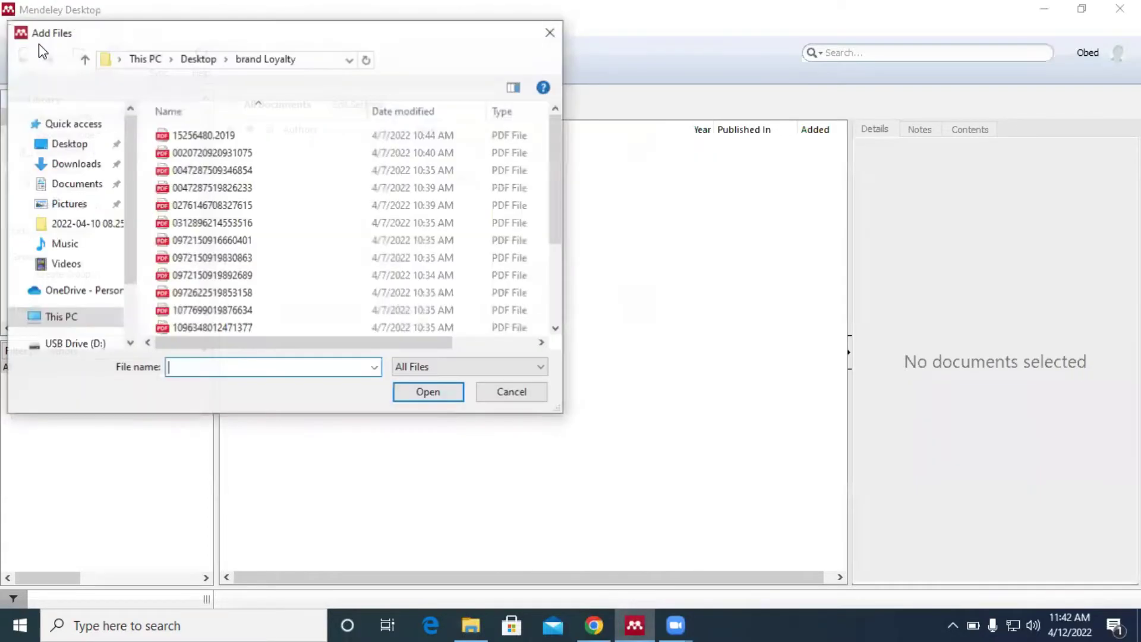
scroll(333, 212, "down", 3)
scroll(333, 212, "up", 3)
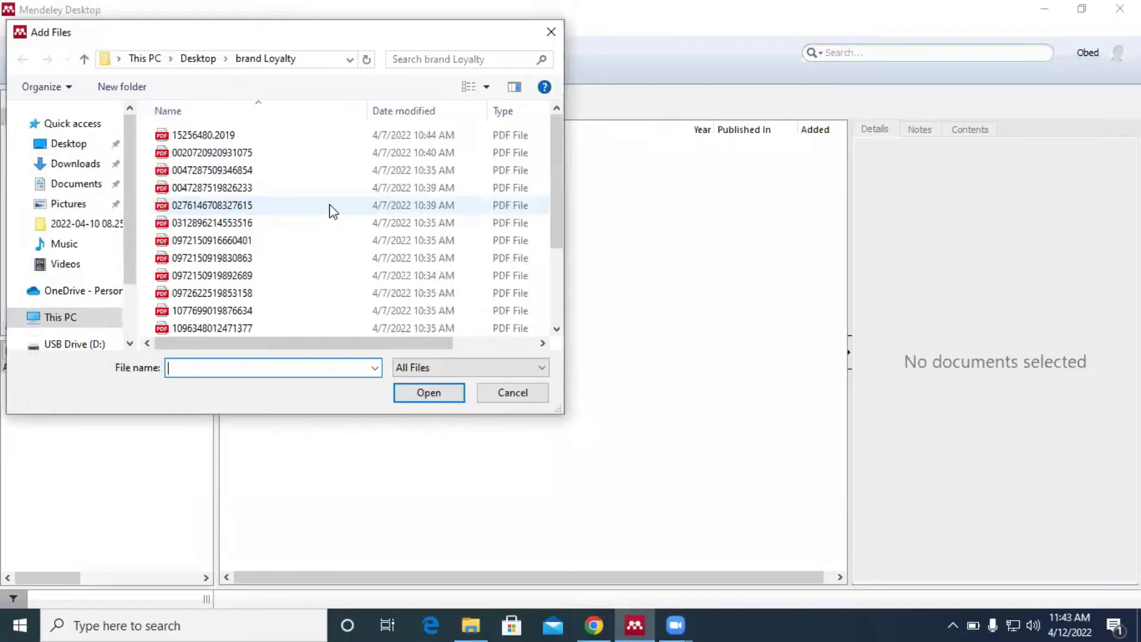
left_click(220, 136)
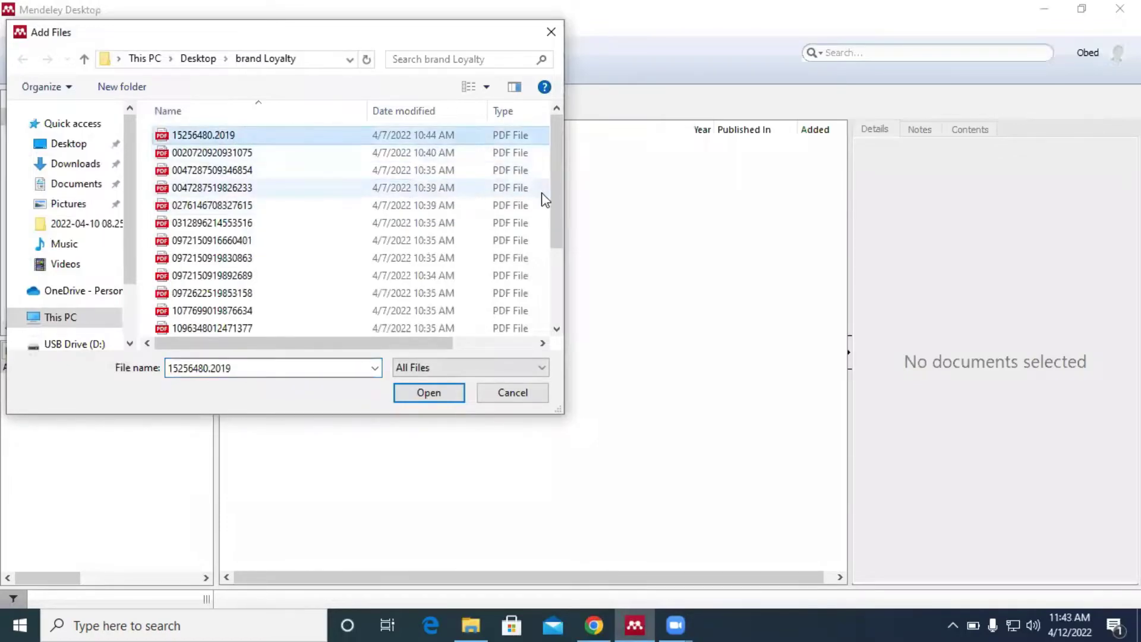
mouse_move(558, 183)
left_mouse_down()
mouse_move(554, 269)
mouse_move(557, 186)
left_mouse_up()
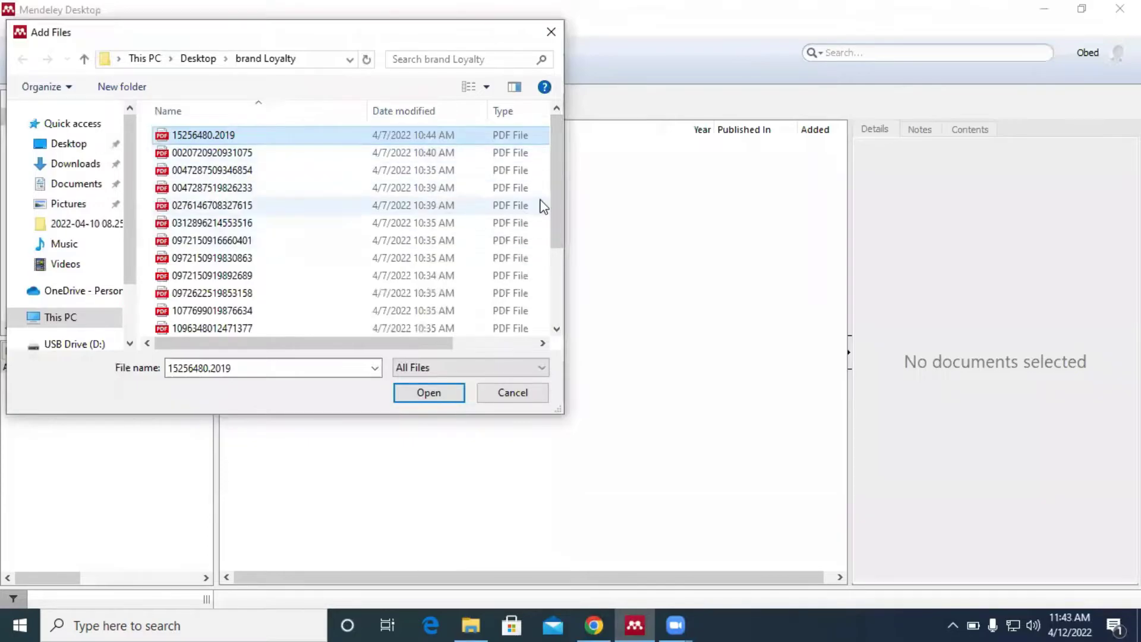
left_click_drag(558, 169, 550, 259)
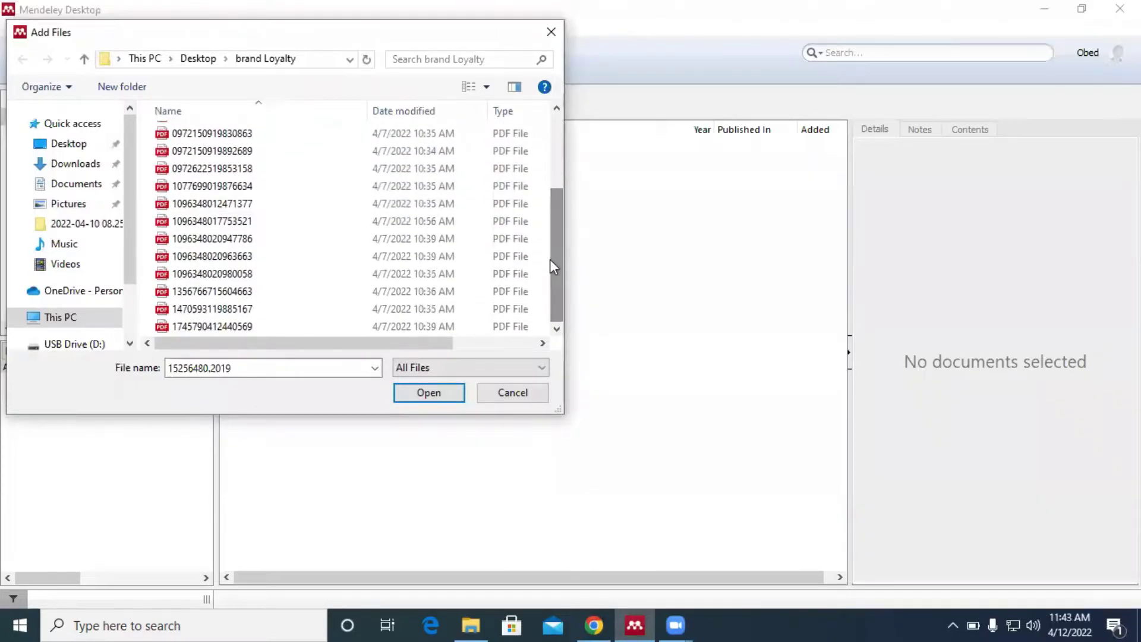
left_click(240, 326, "shift")
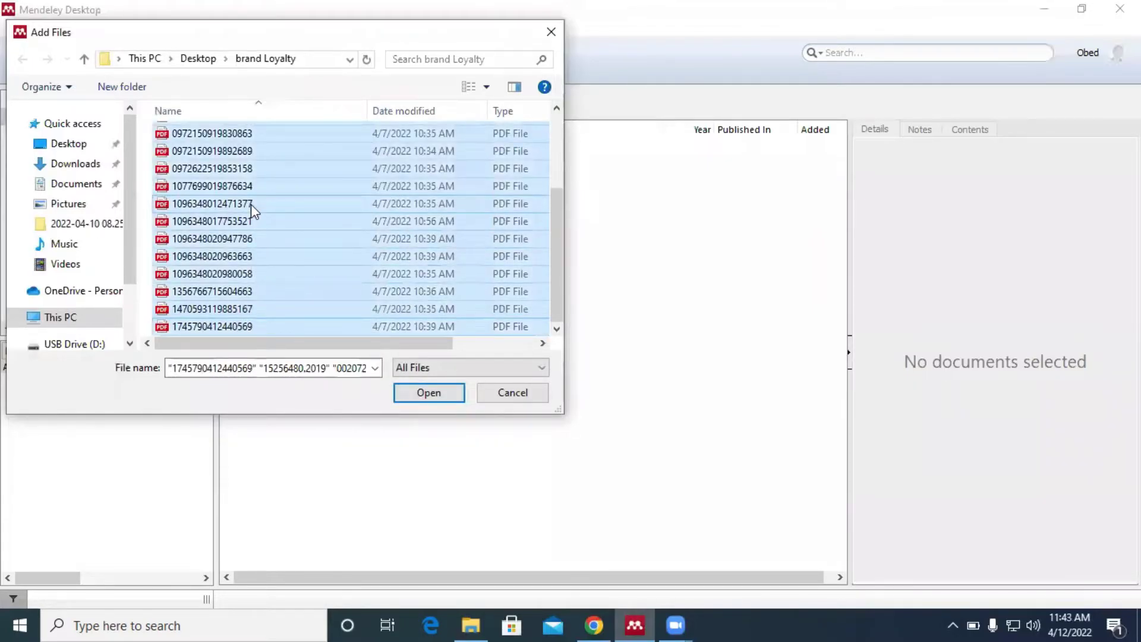
left_click(434, 397)
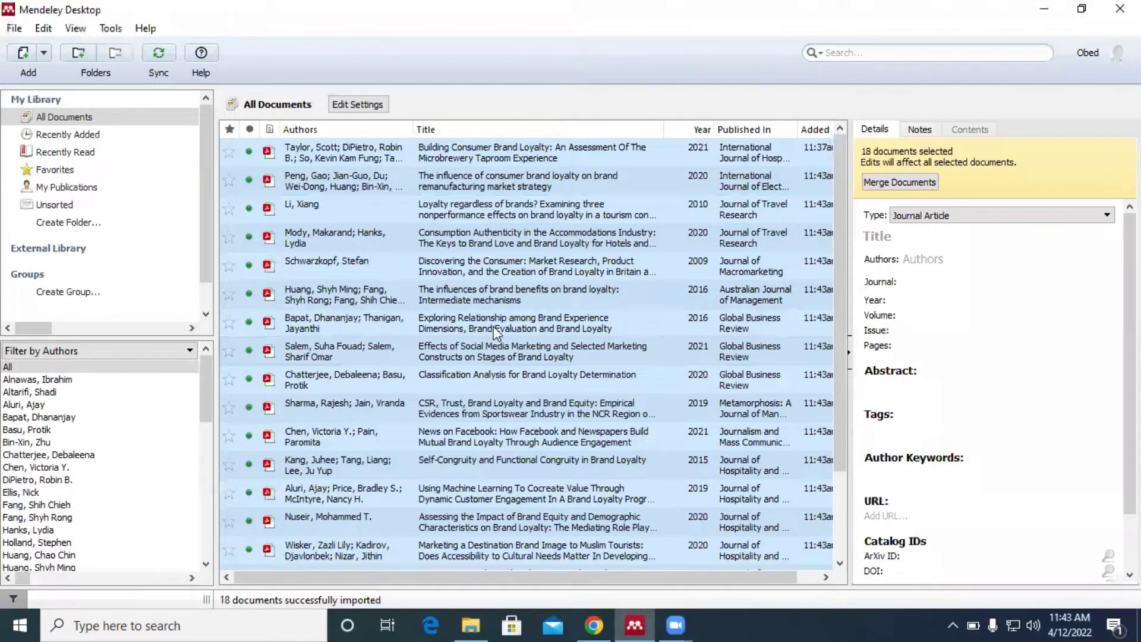
Examine the imported document list and the details of its first two papers, ending on "Building Consumer Brand Loyalty"
left_click(349, 152)
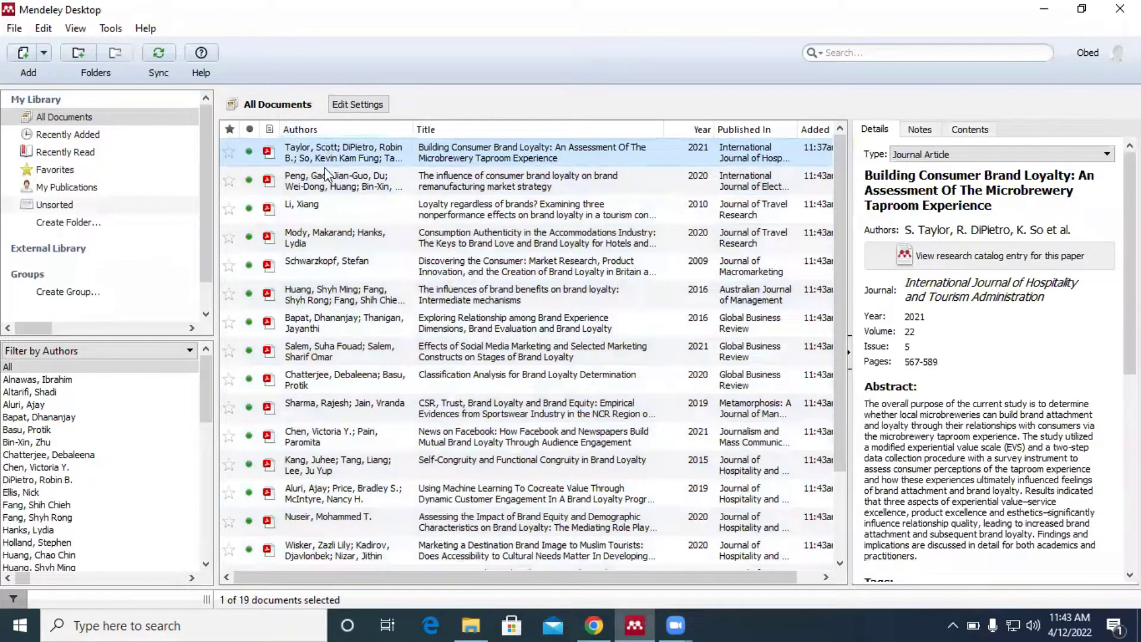
left_click(342, 181)
left_click(337, 154)
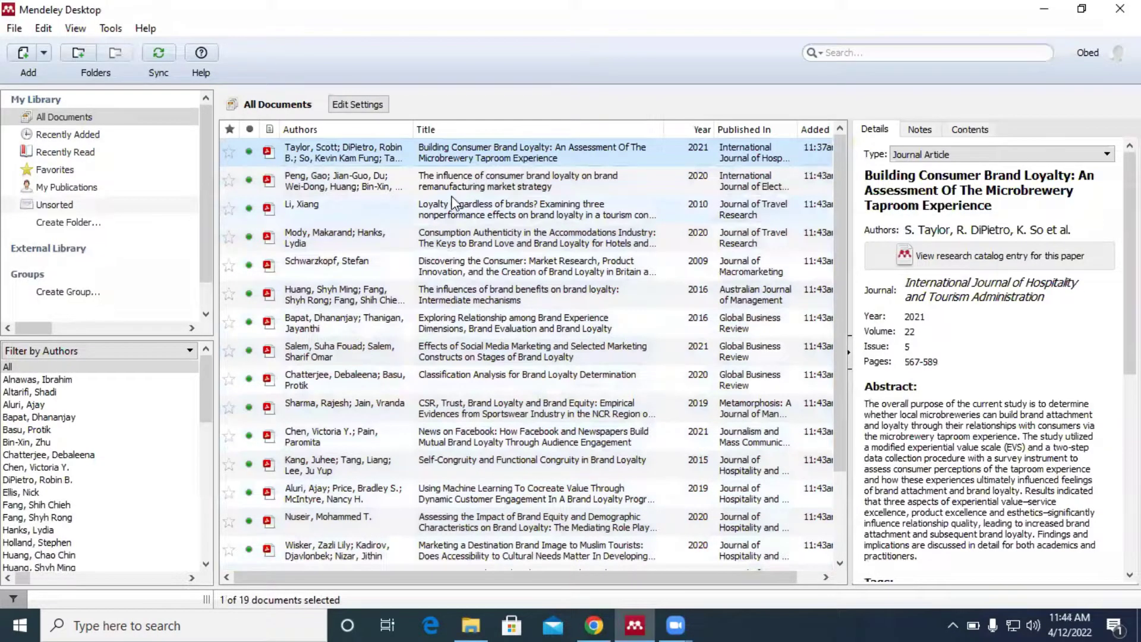
scroll(452, 286, "down", 2)
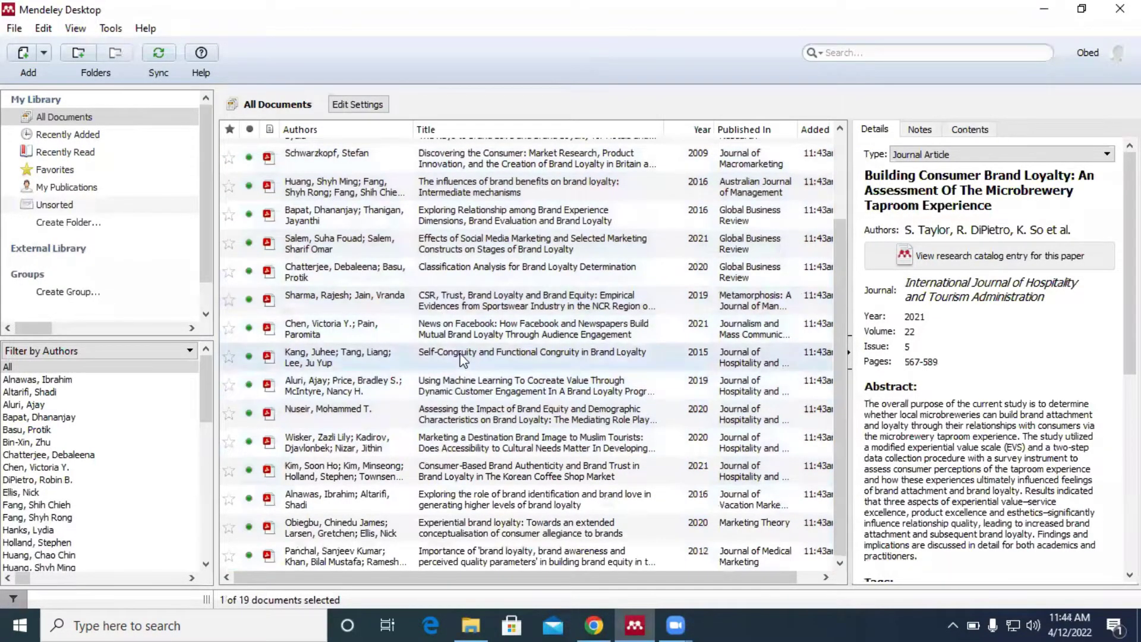
scroll(458, 274, "up", 2)
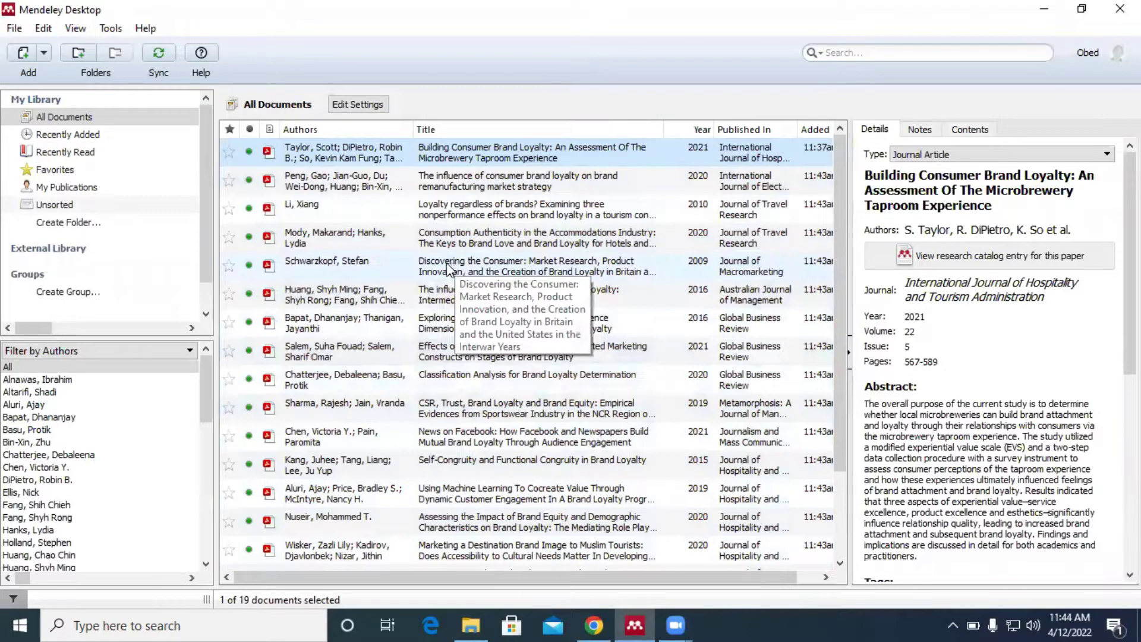
left_click_drag(840, 342, 827, 309)
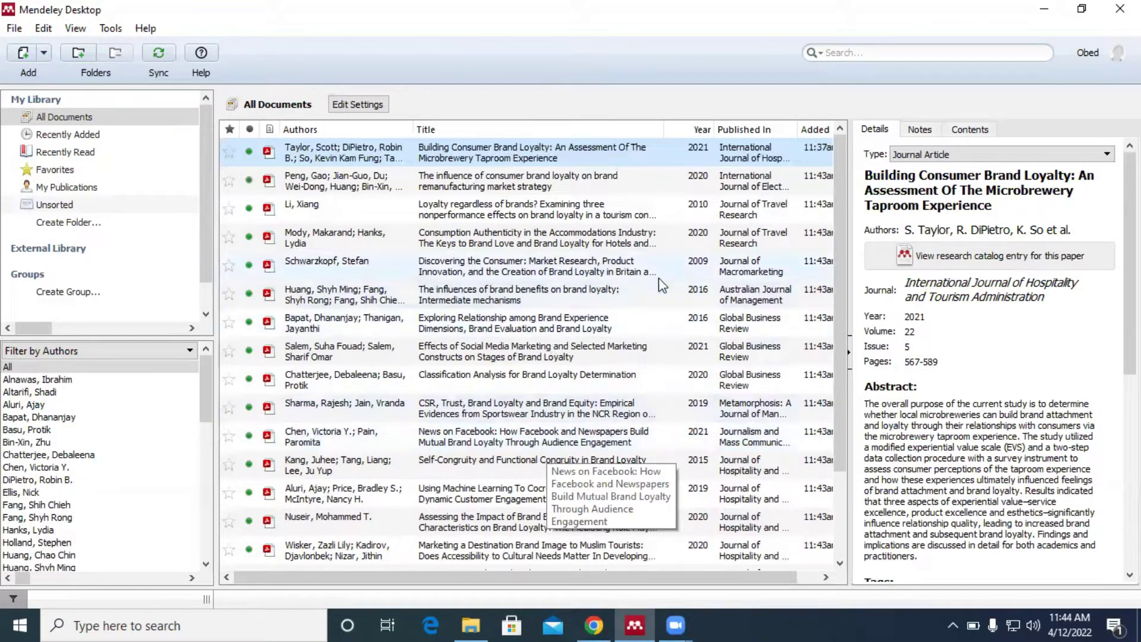
Delete all the imported documents from the library
left_click_drag(835, 376, 849, 487)
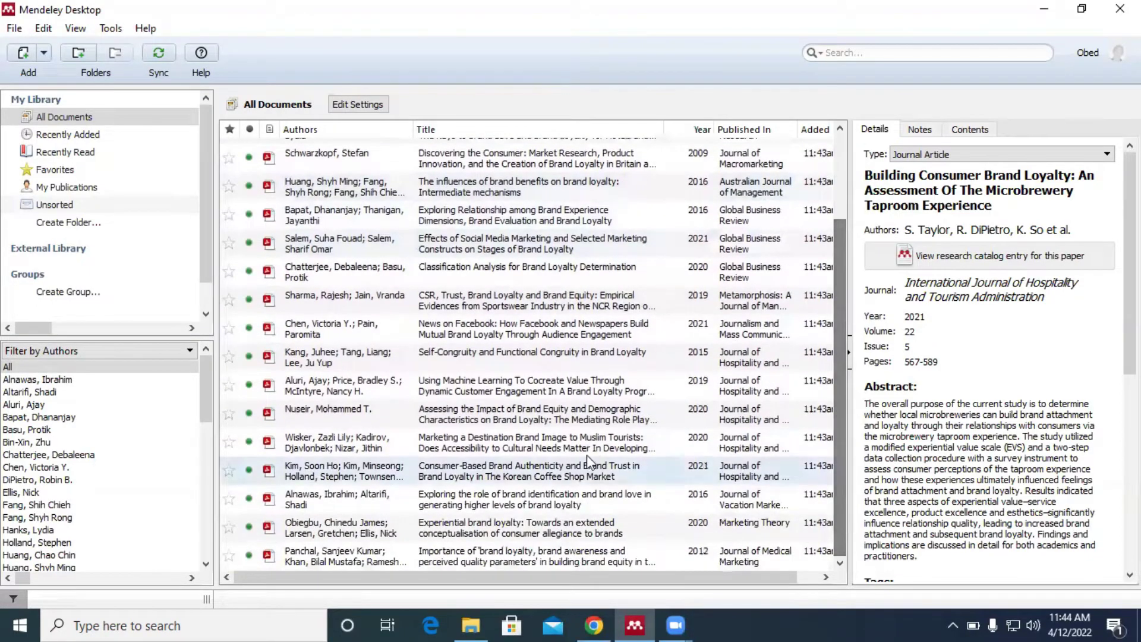
key("ctrl+a")
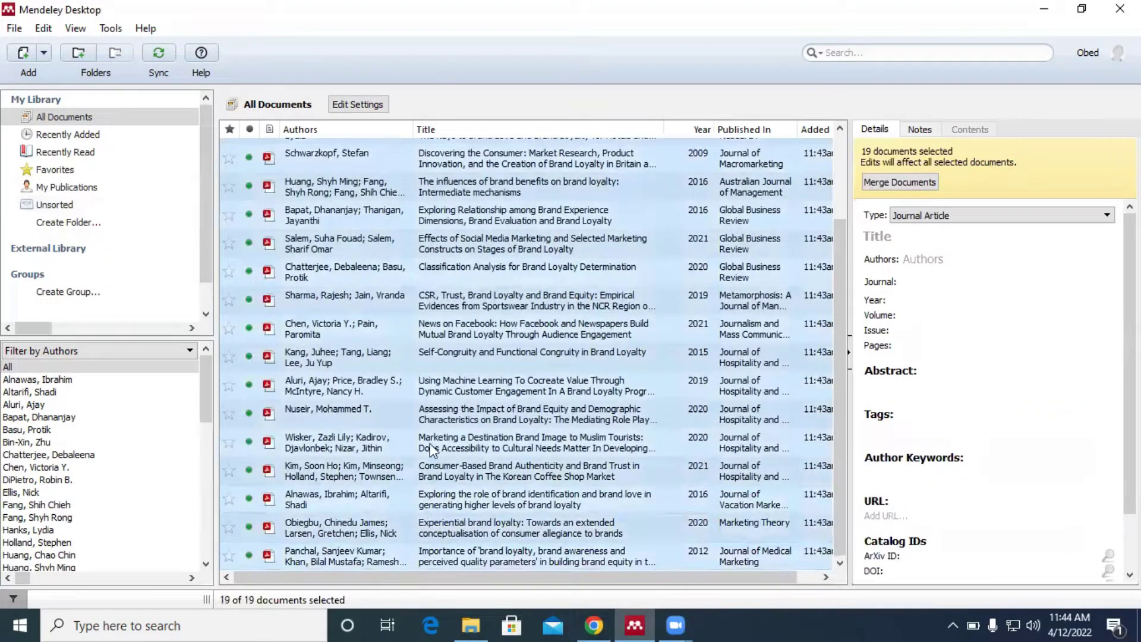
right_click(432, 415)
left_click(481, 403)
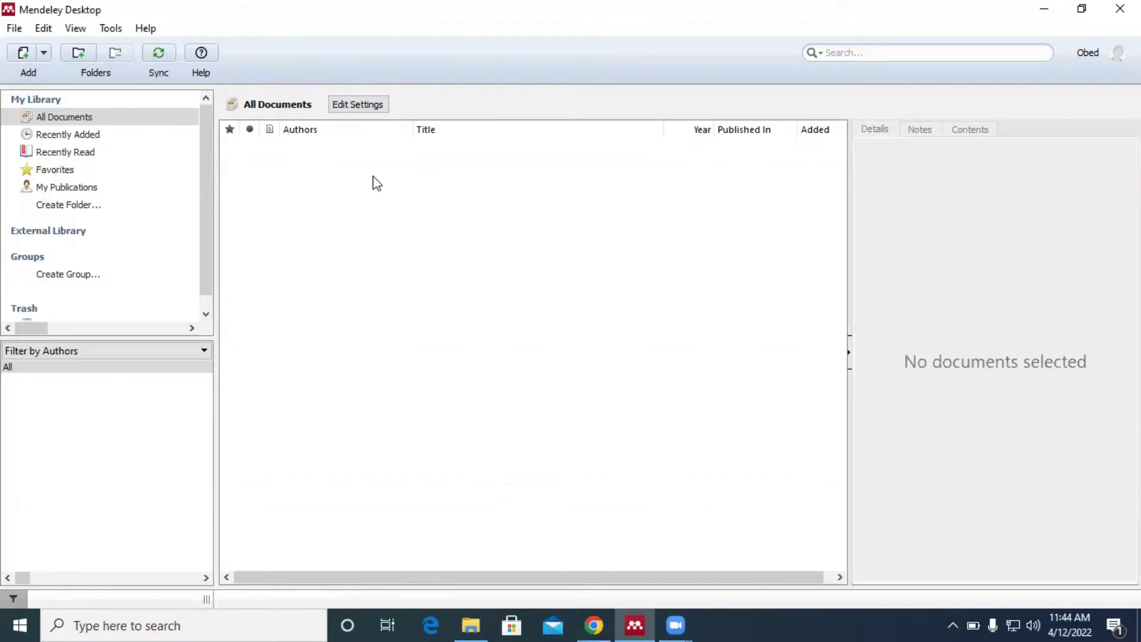
left_click(83, 205)
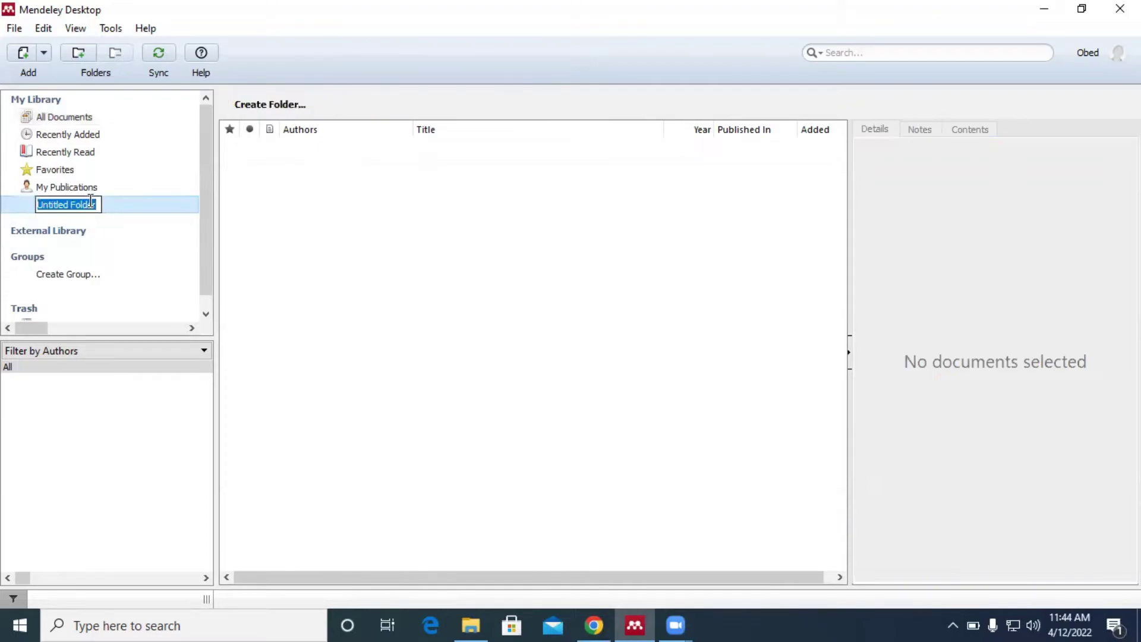
key("BackSpace")
type("brand la")
key("BackSpace")
key("BackSpace")
key("BackSpace")
key("BackSpace")
key("BackSpace")
key("BackSpace")
key("BackSpace")
key("BackSpace")
key("Escape")
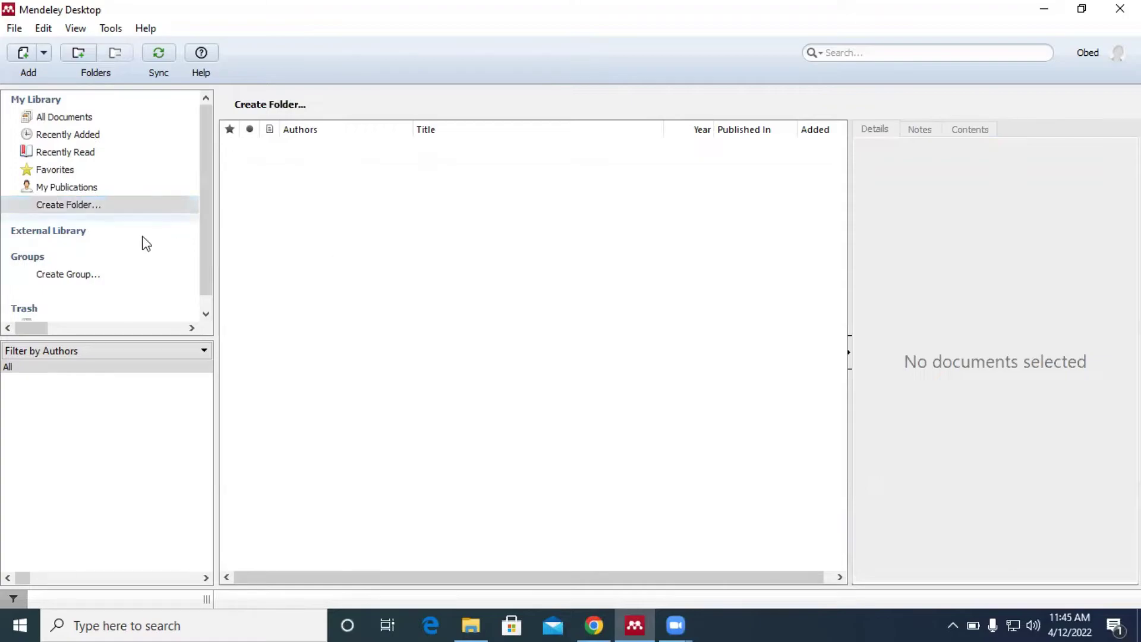
Create a folder named "brand loyalty" in My Library
left_click(70, 205)
key("BackSpace")
type("brand lo")
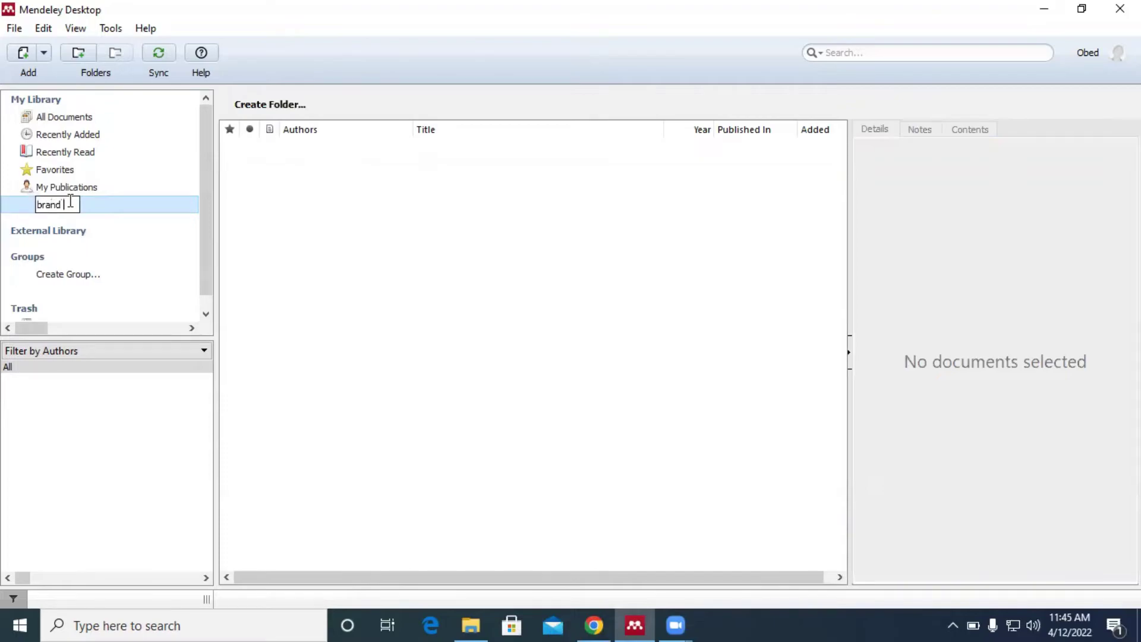
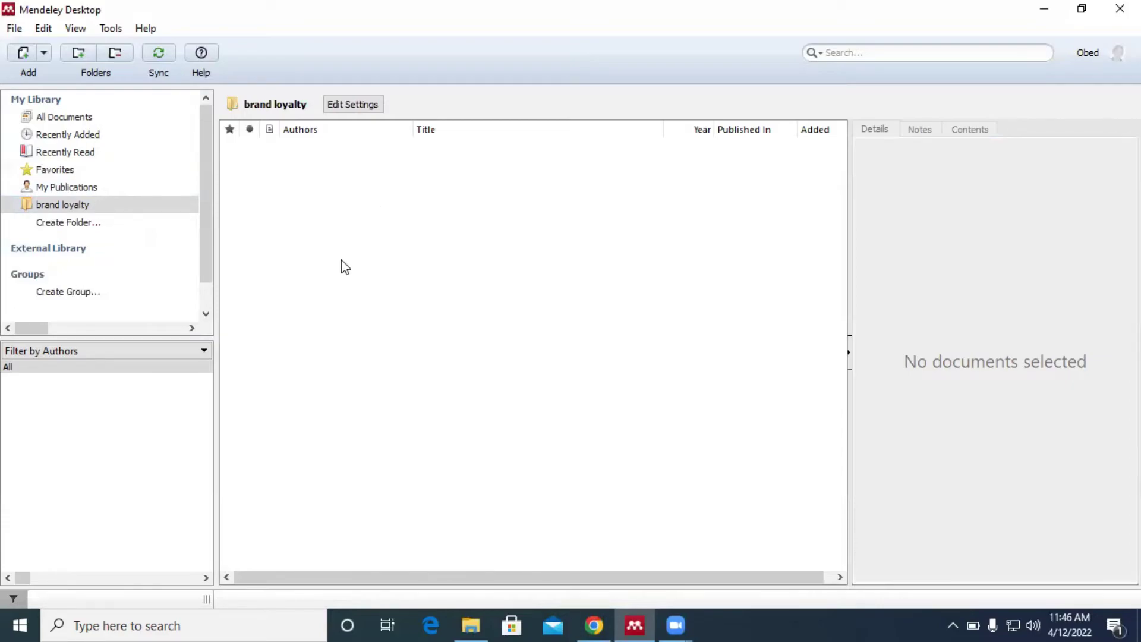
Add all the PDF files from the desktop's brand Loyalty folder to the brand loyalty library folder and look through the list
left_click(14, 29)
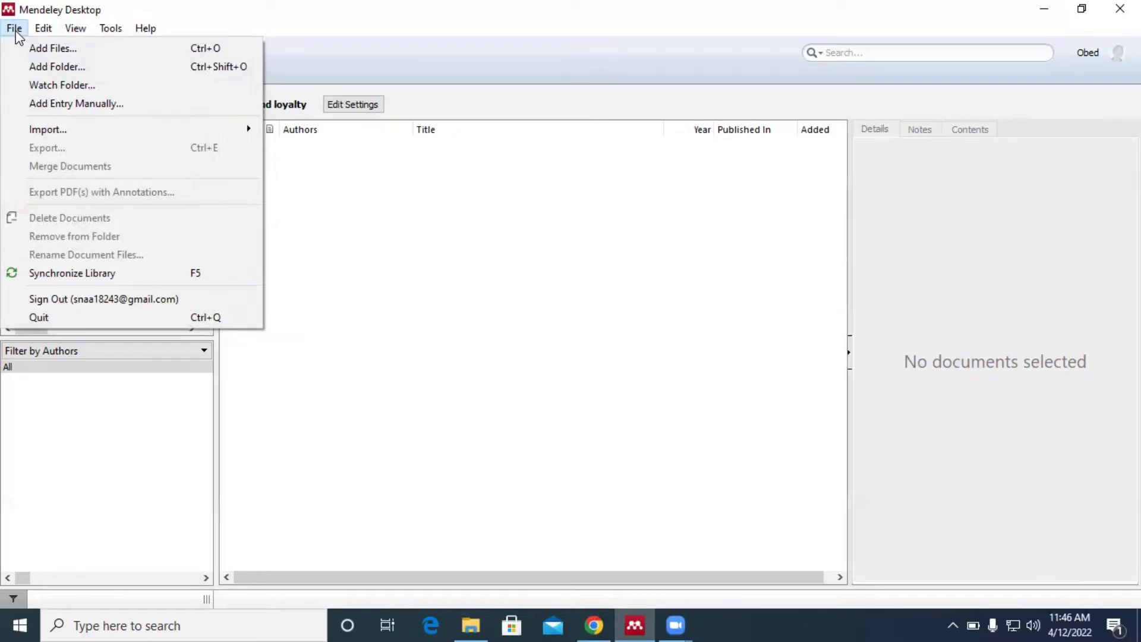
left_click(47, 50)
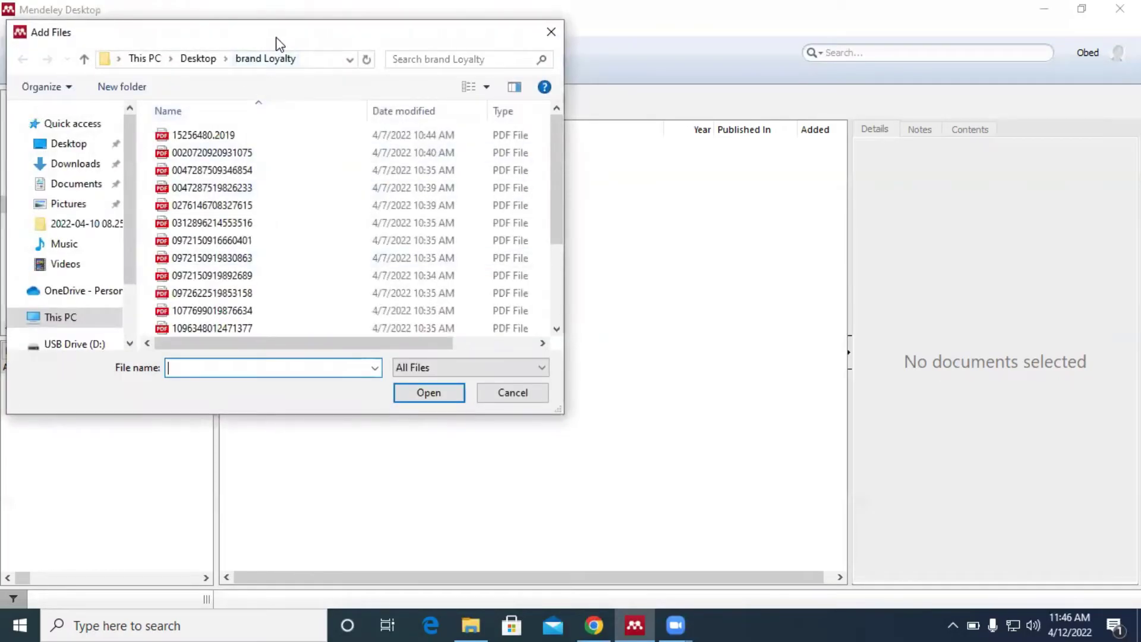
left_click_drag(285, 43, 375, 44)
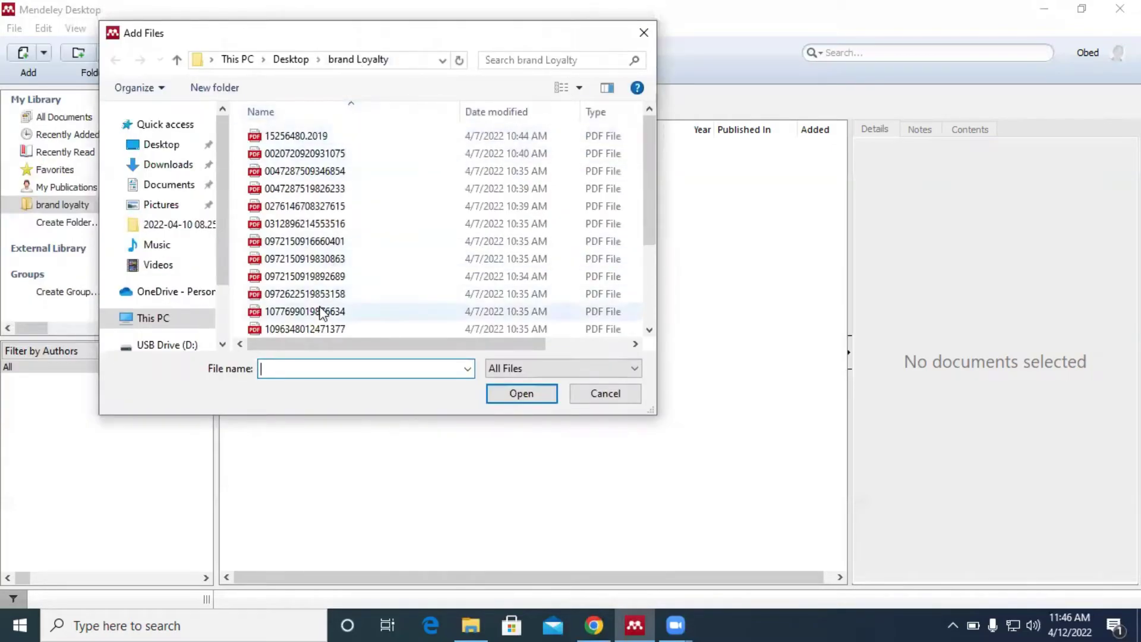
left_click(310, 137)
left_click_drag(648, 209, 642, 315)
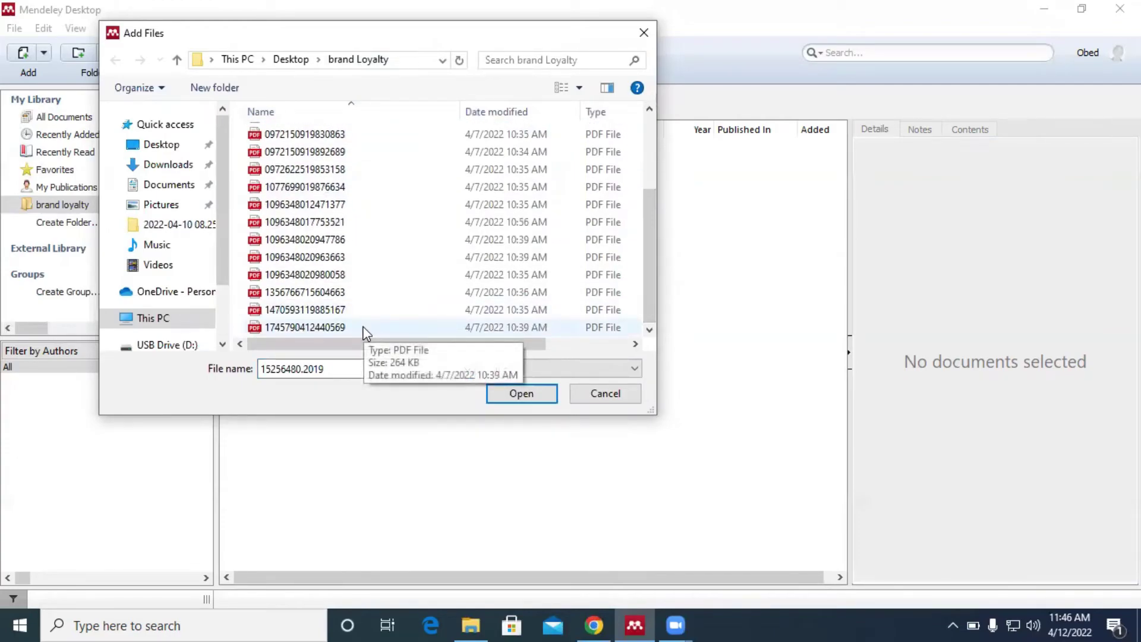
left_click(365, 328, "shift")
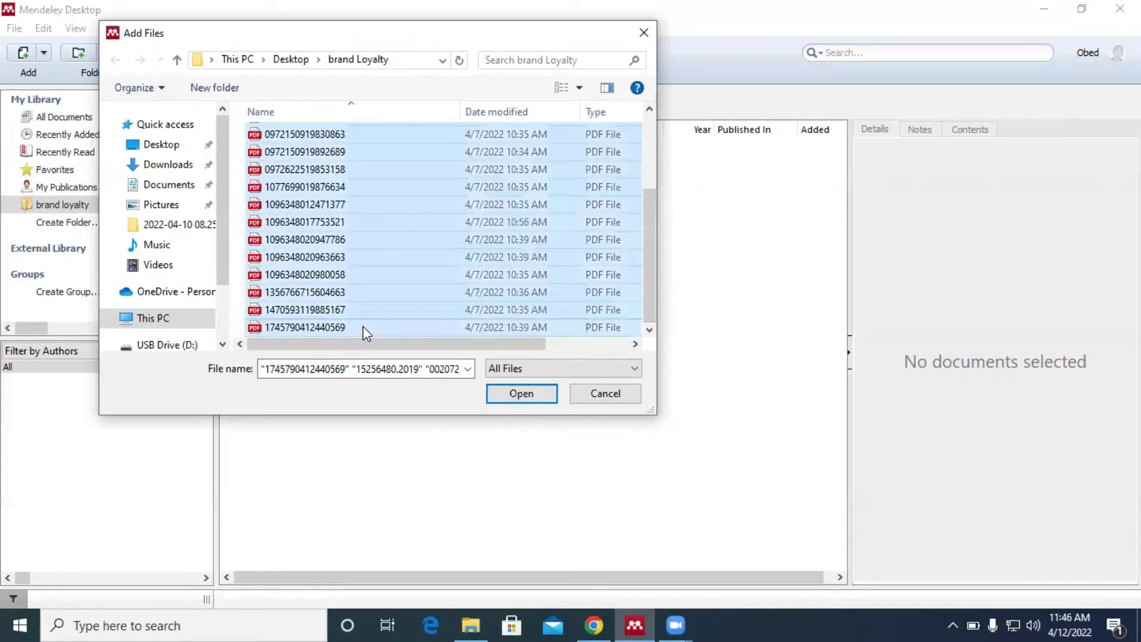
left_click(508, 394)
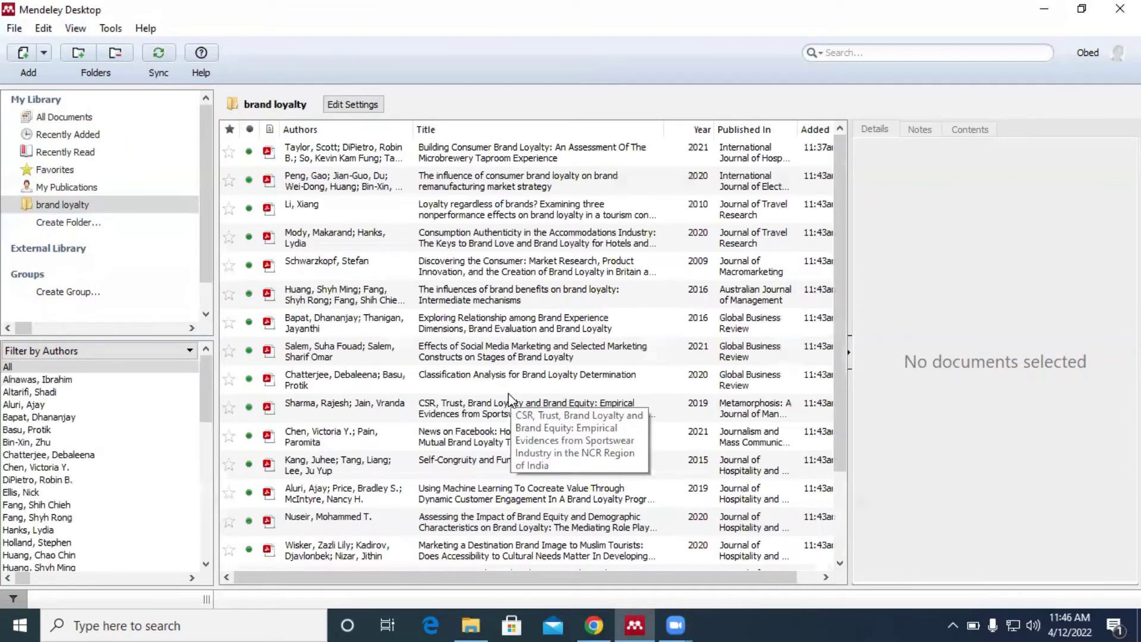
scroll(508, 394, "down", 2)
scroll(508, 393, "up", 2)
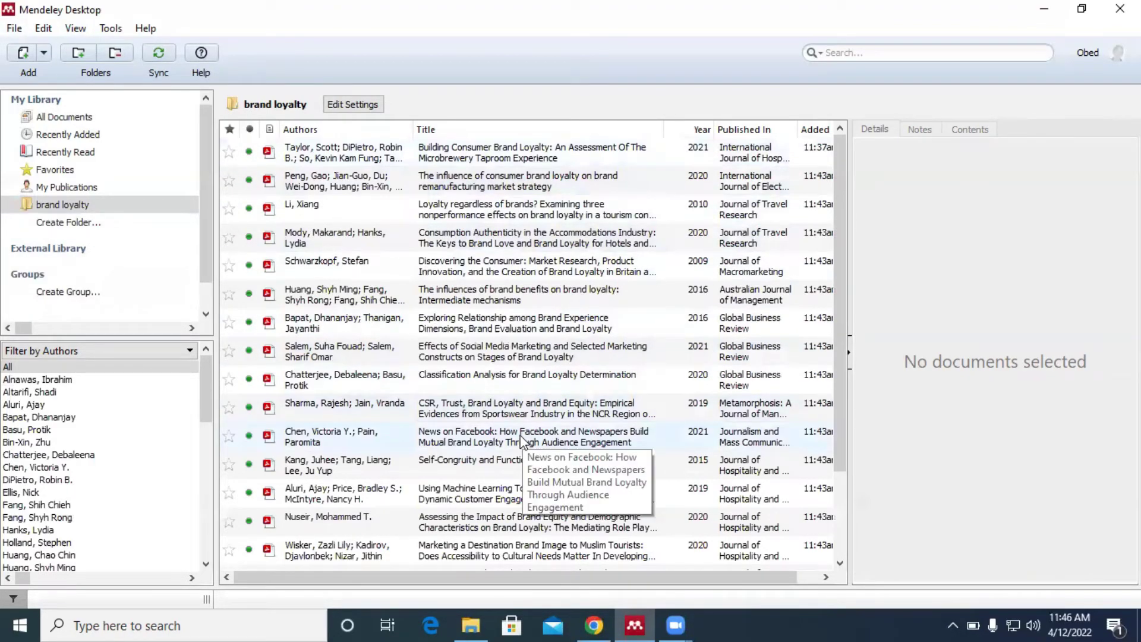
scroll(499, 336, "down", 2)
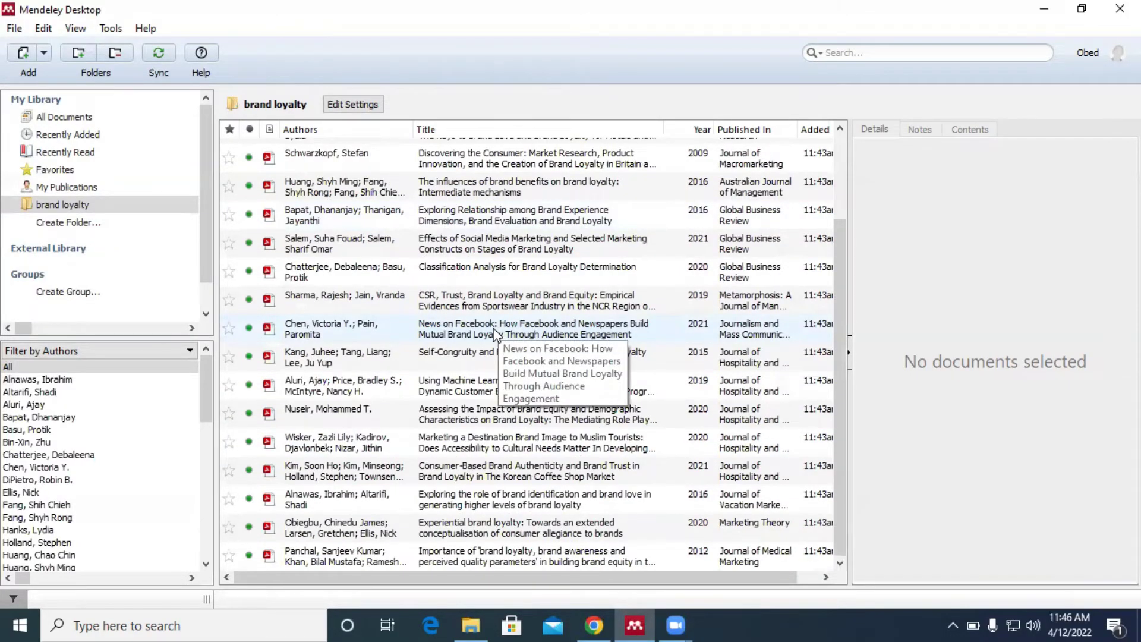
scroll(496, 335, "up", 2)
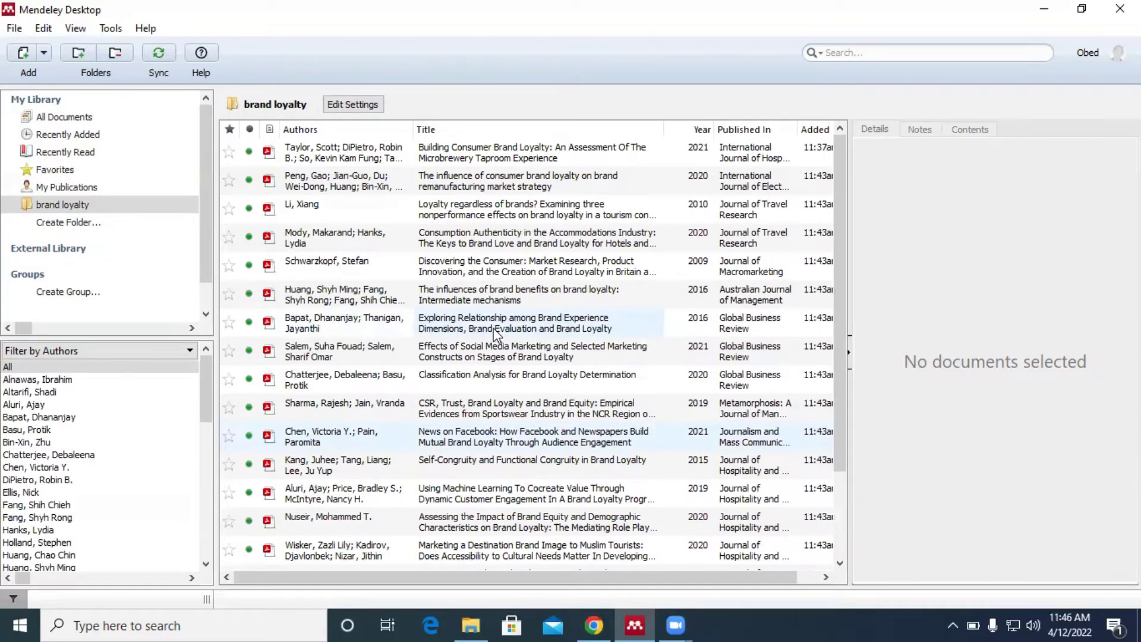
Look through the papers in the brand loyalty library folder, and delete all of its documents from the library
left_click(15, 29)
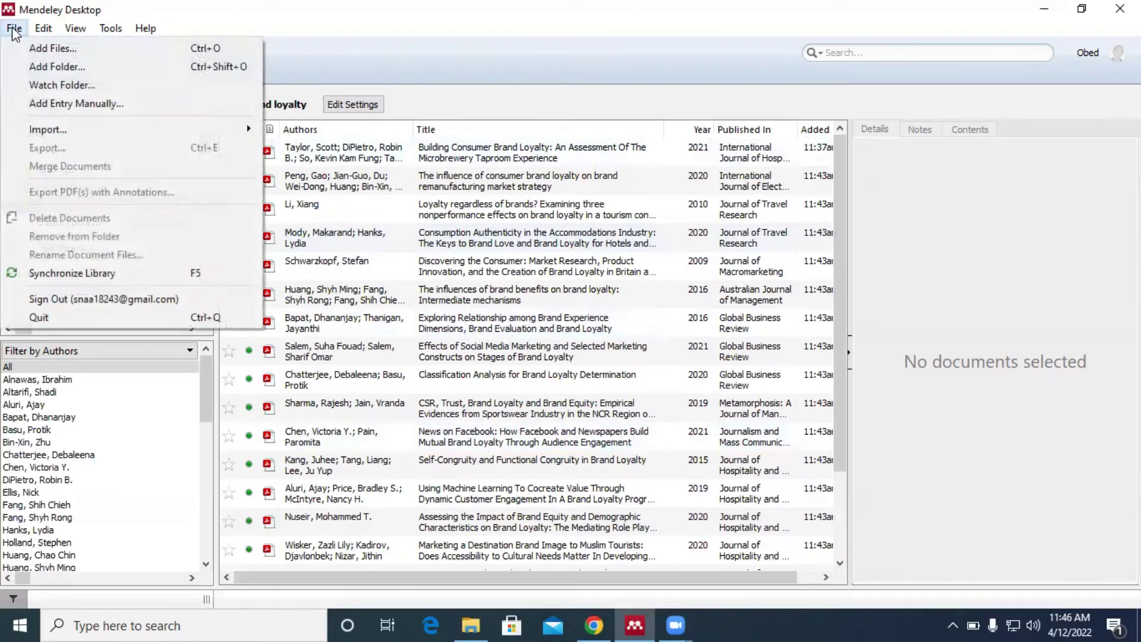
left_click(576, 403)
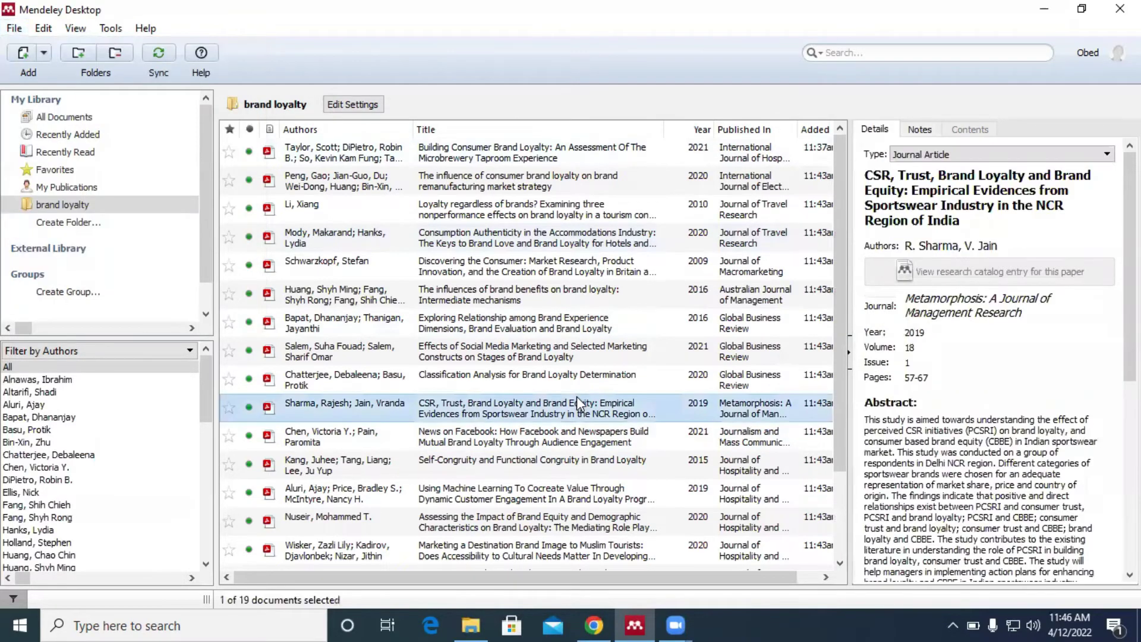
scroll(570, 387, "down", 2)
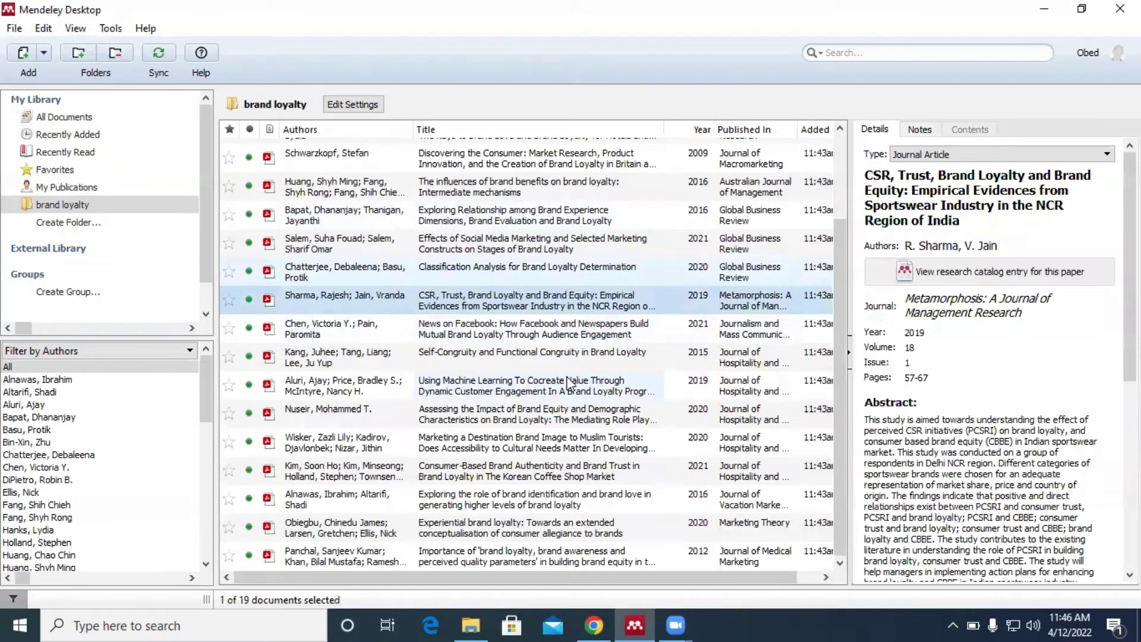
scroll(569, 384, "up", 2)
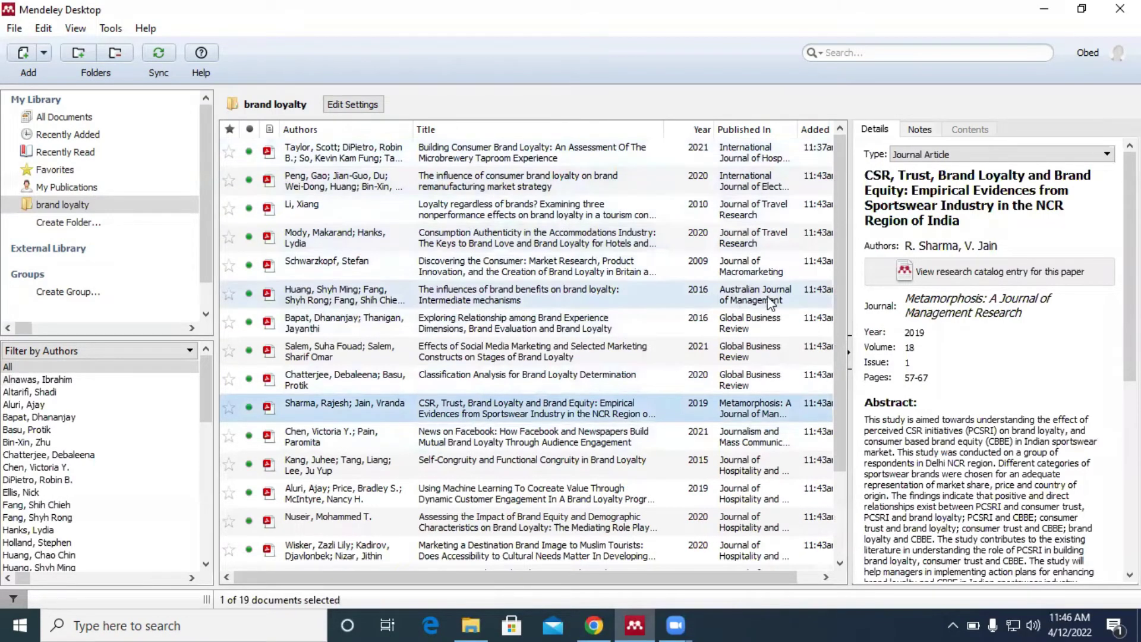
left_click(506, 150)
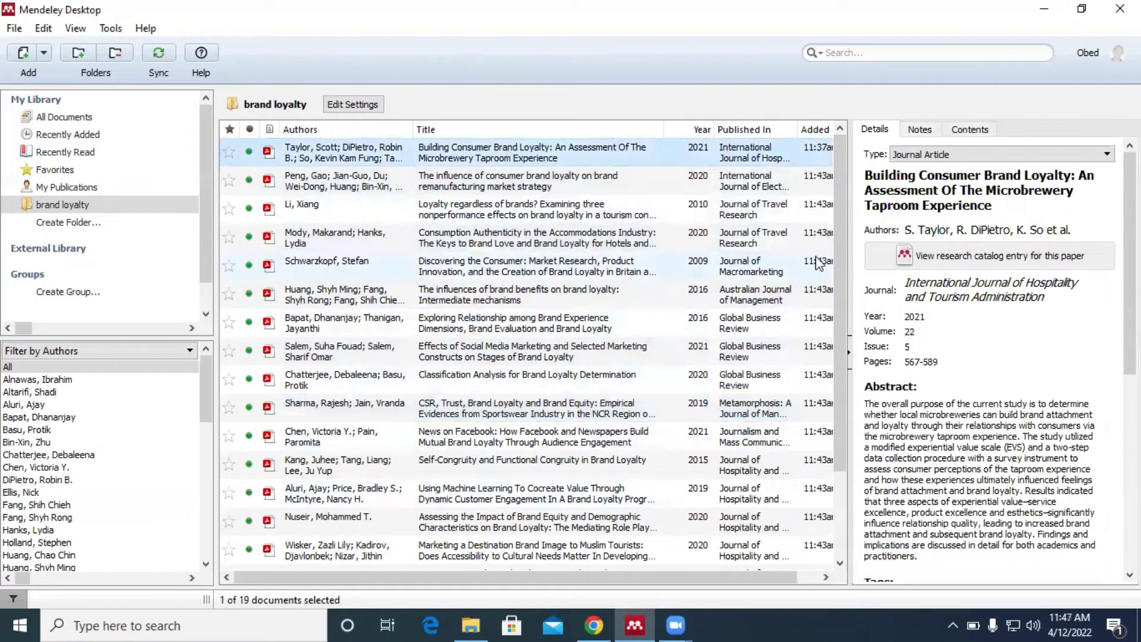
scroll(832, 416, "down", 2)
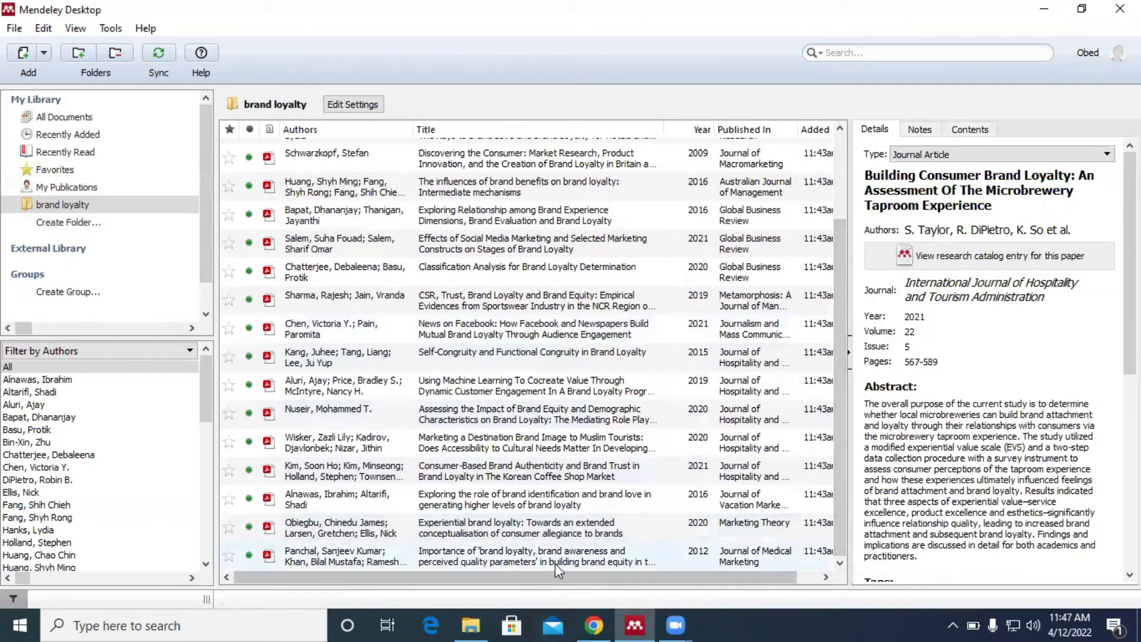
key("ctrl+a")
right_click(550, 444)
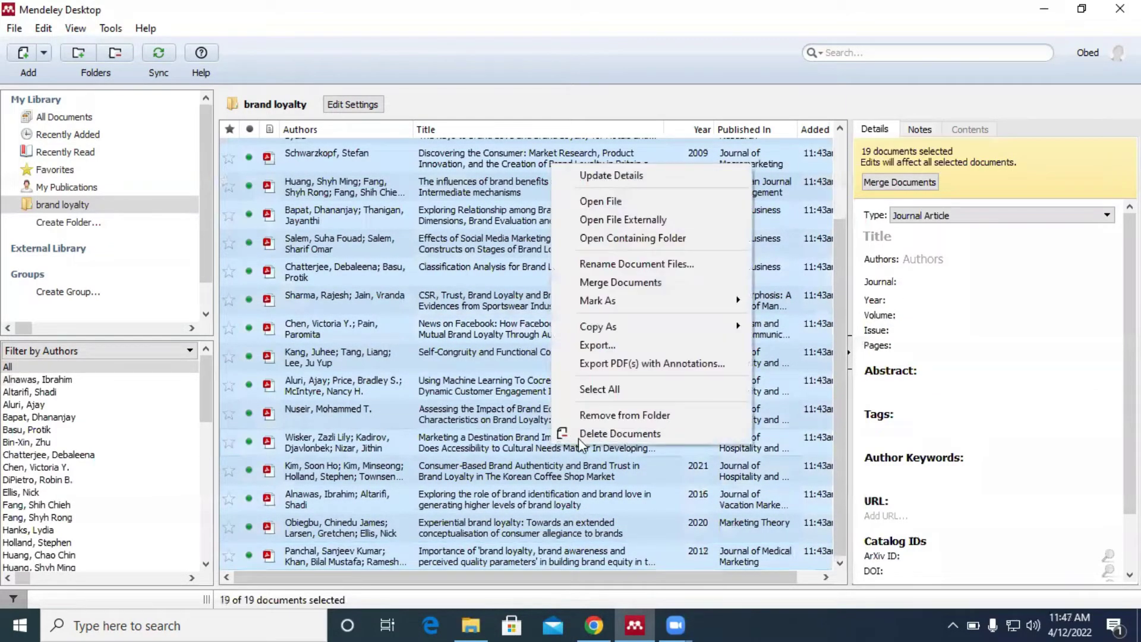
left_click(630, 434)
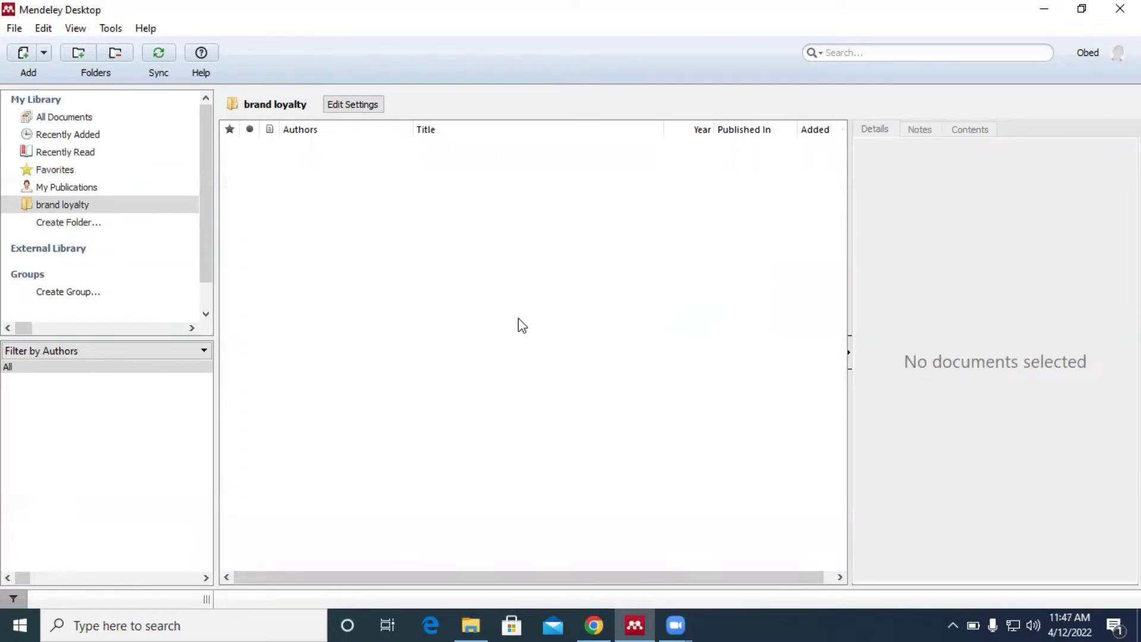
left_click(14, 29)
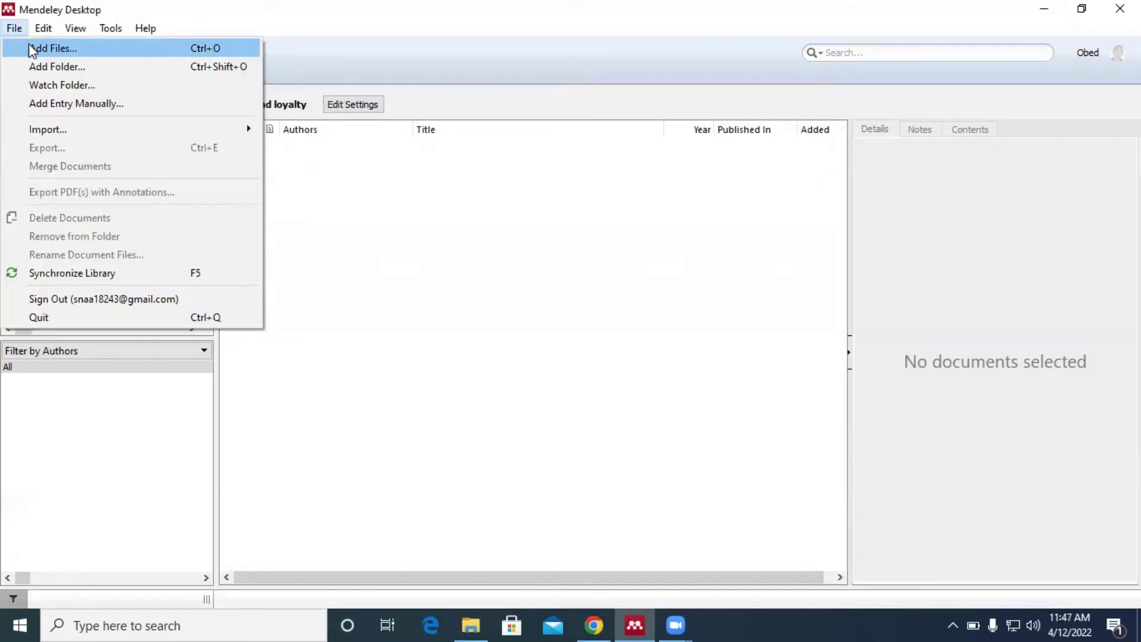
left_click(565, 297)
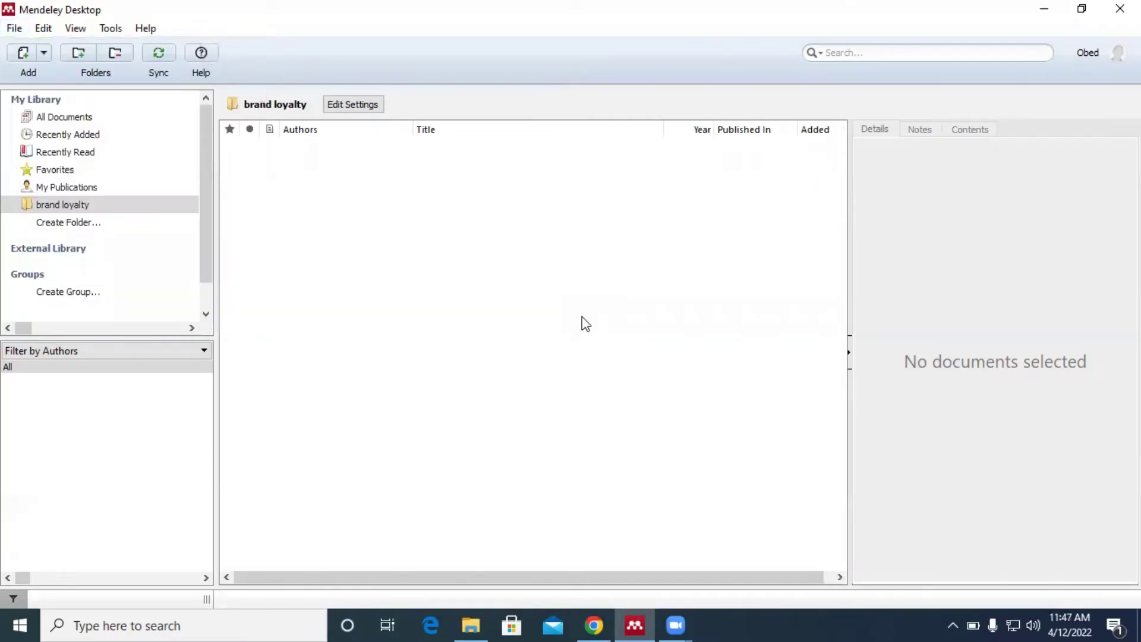
left_click(476, 618)
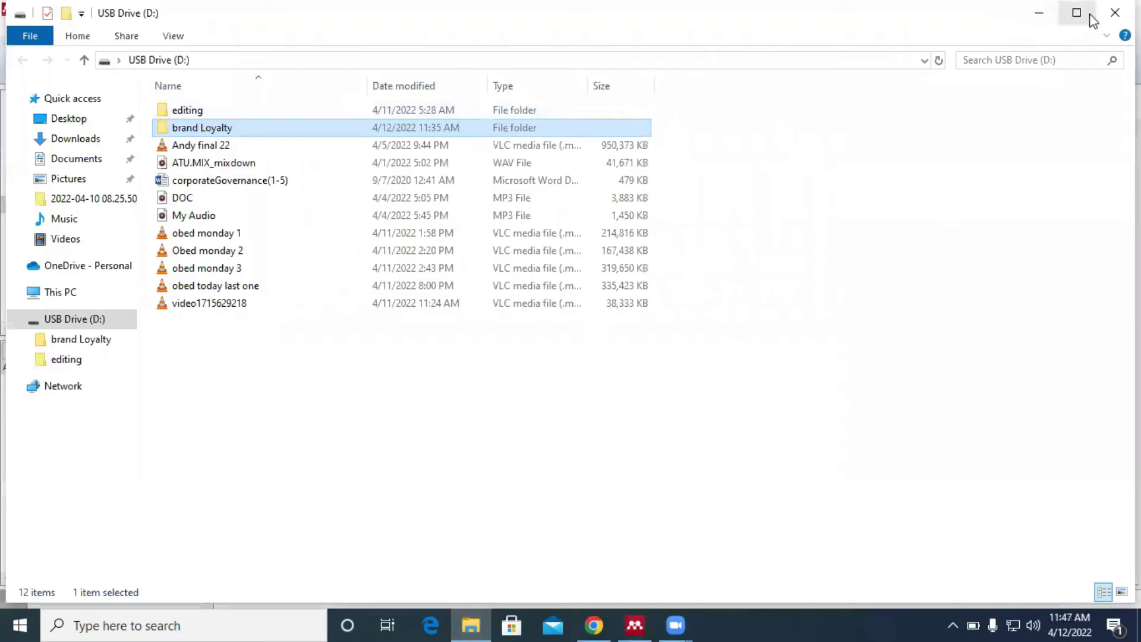
left_click(1115, 13)
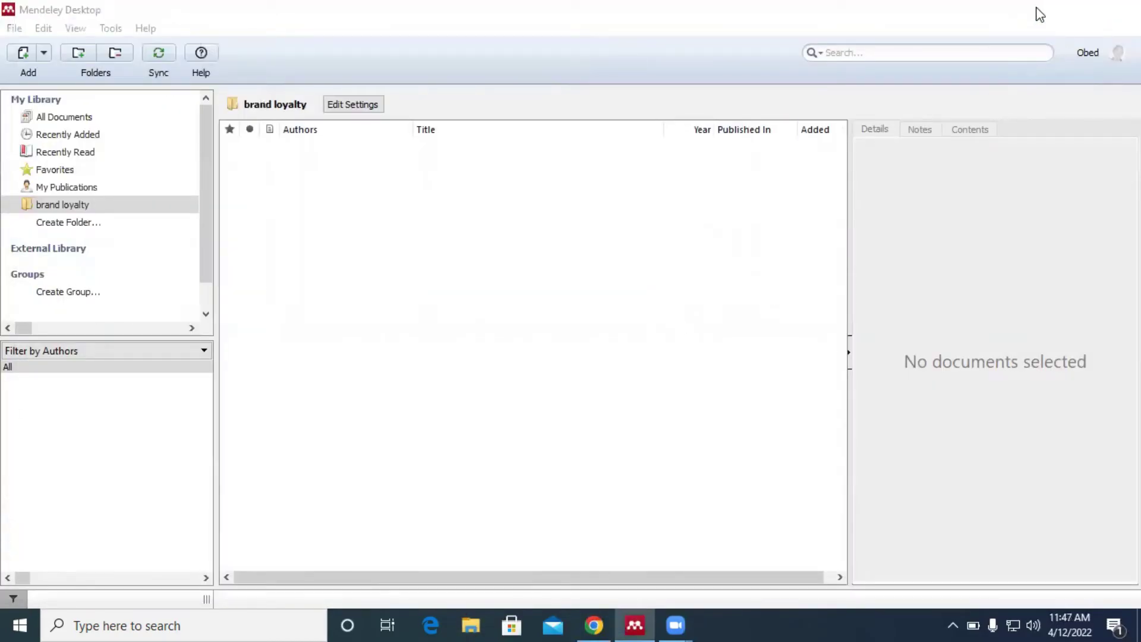
Copy all the PDF files in the desktop's brand Loyalty folder
left_click(1044, 10)
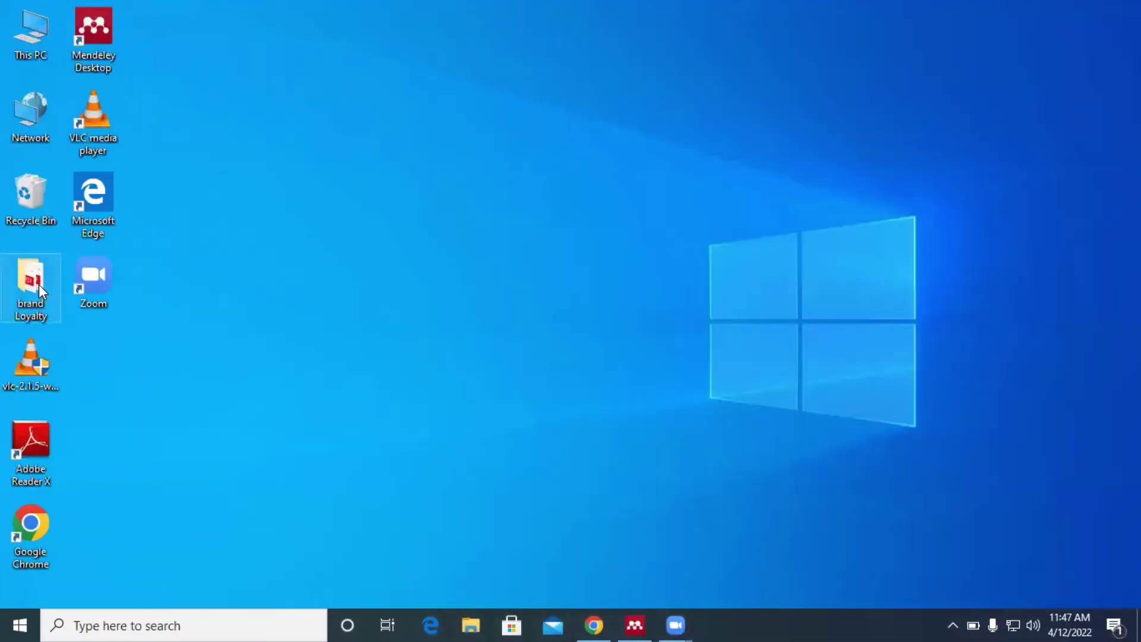
double_click(38, 284)
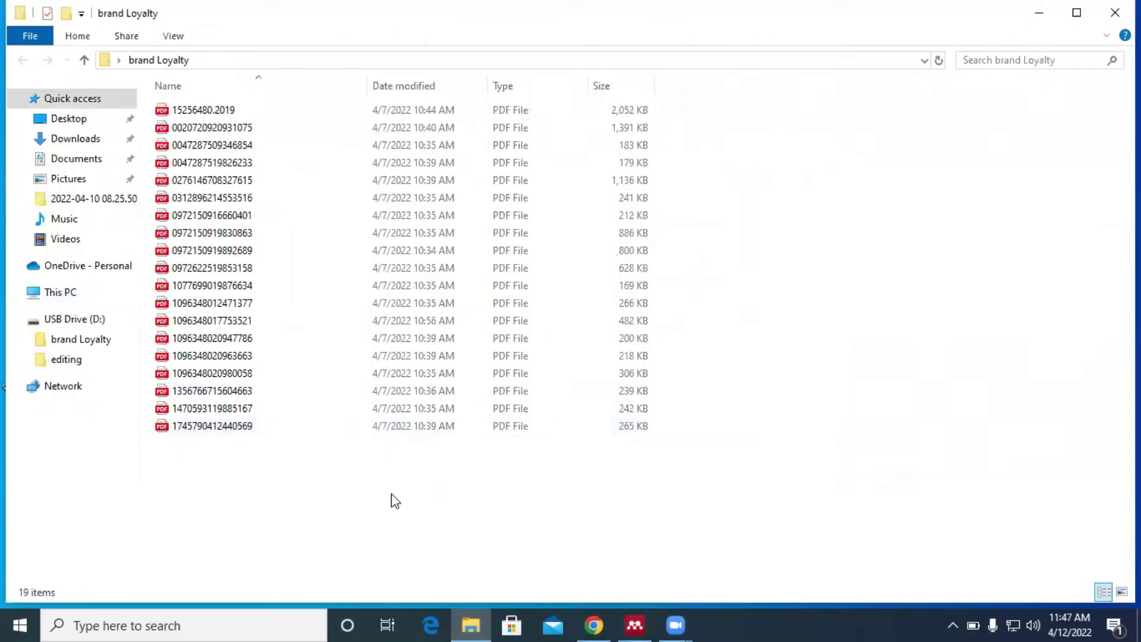
left_click_drag(269, 496, 243, 109)
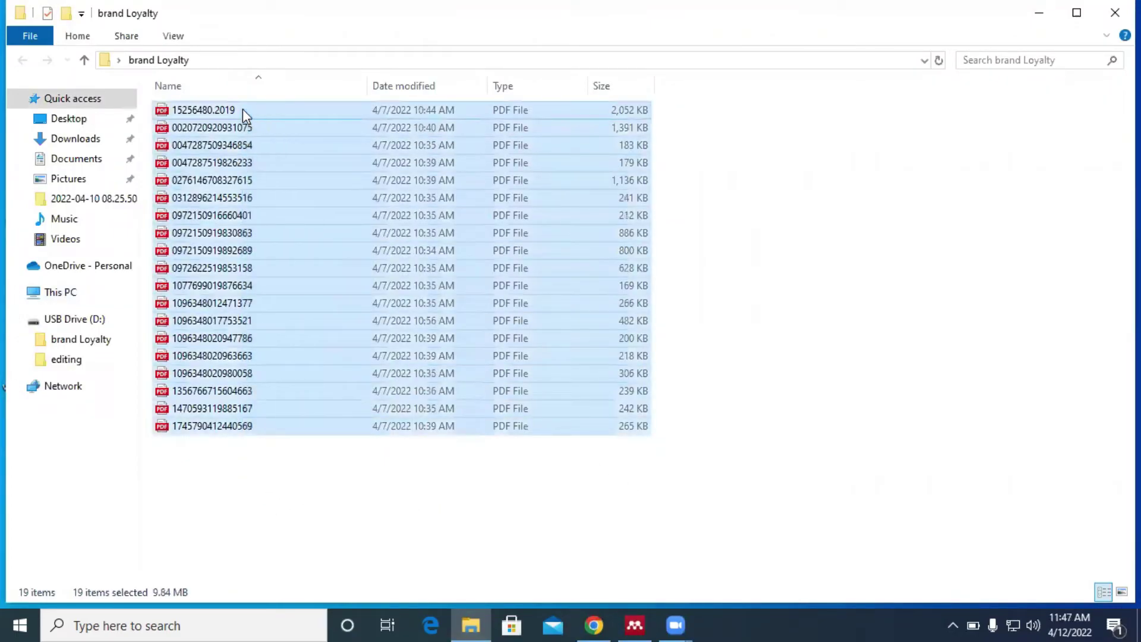
right_click(337, 266)
left_click(387, 480)
Switch back to Mendeley Desktop and paste the copied PDFs into the brand loyalty library folder
left_click(635, 622)
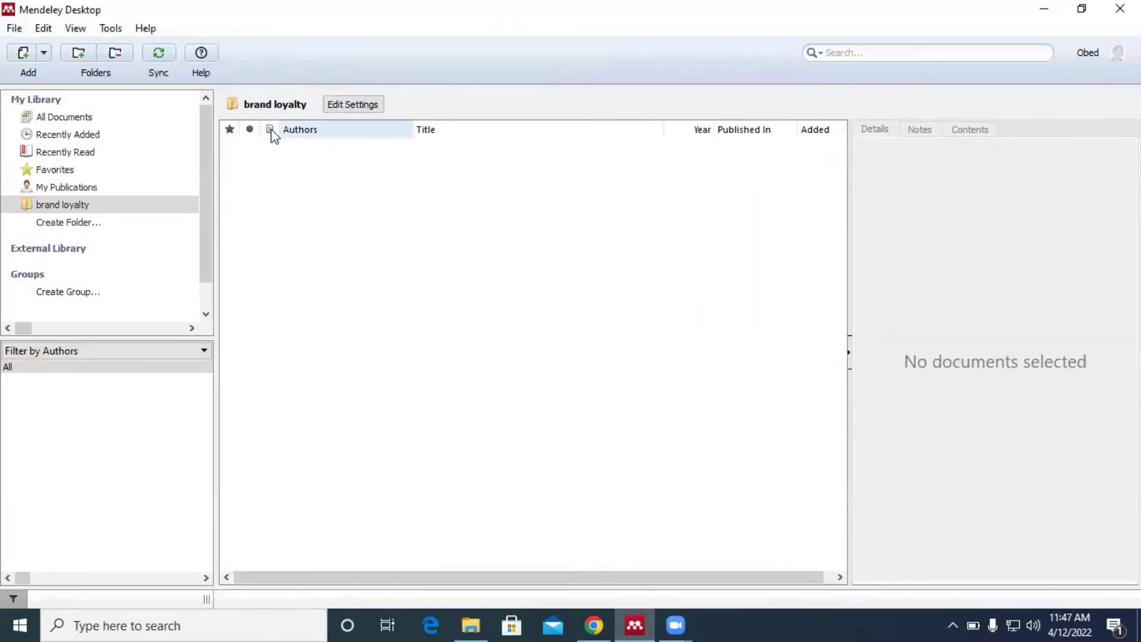
left_click(102, 205)
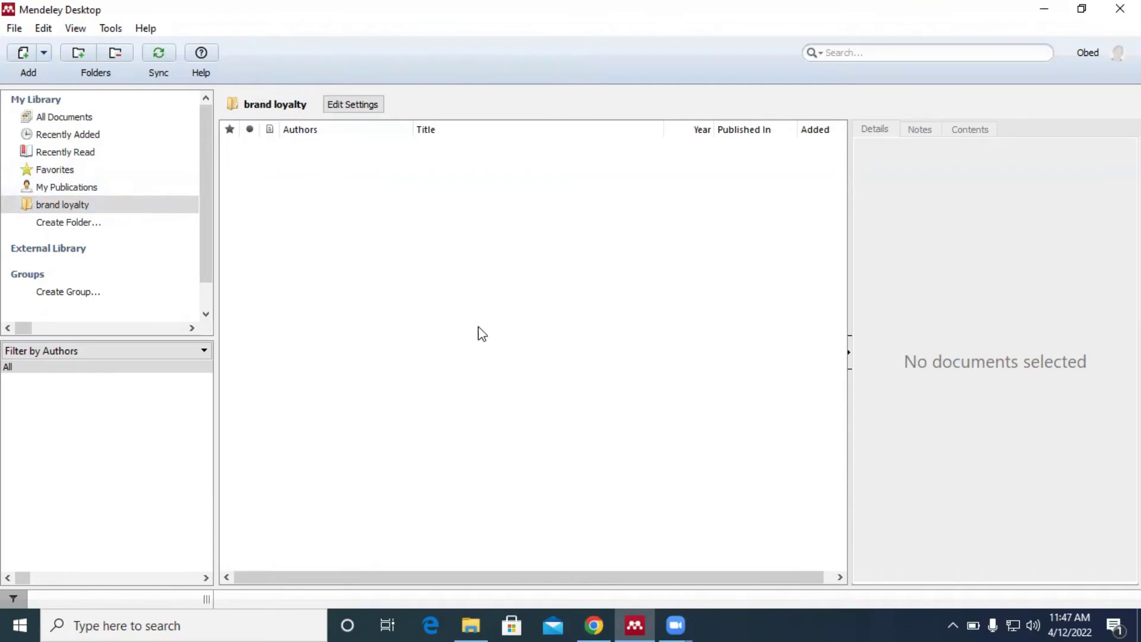
right_click(469, 308)
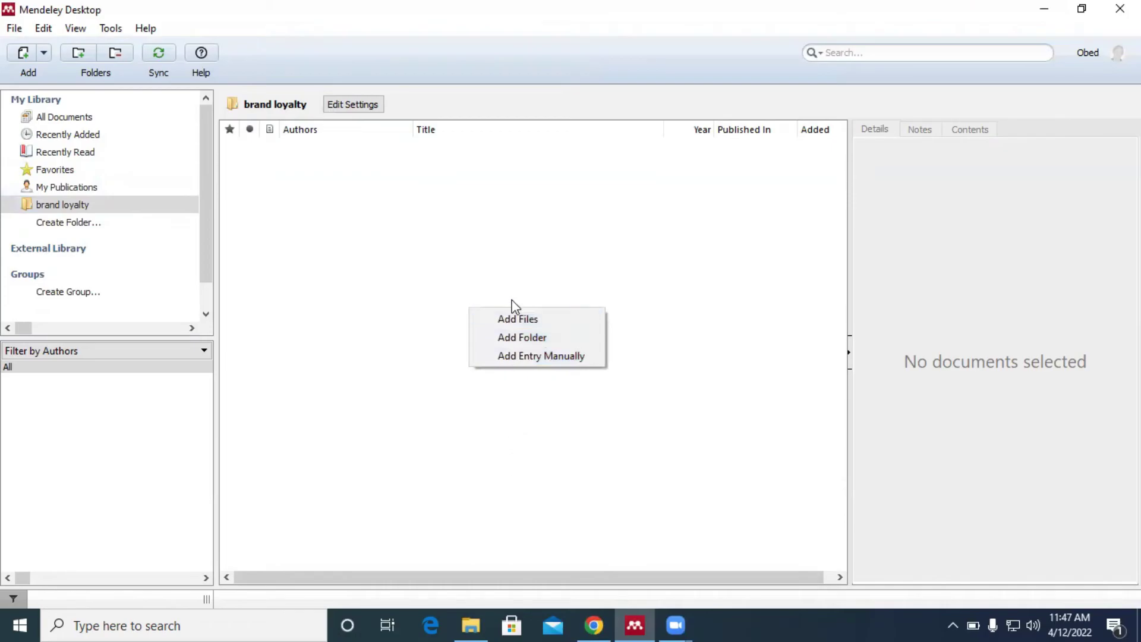
left_click(438, 230)
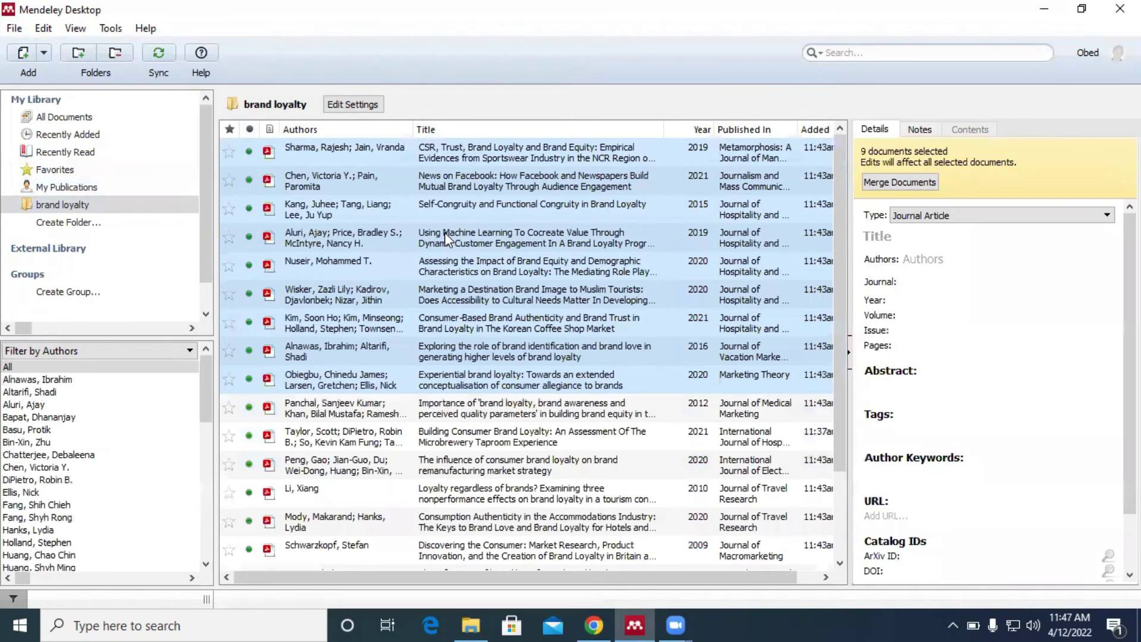
Examine the brand loyalty folder's list and the details of several papers, ending on "Exploring the role of brand identification and brand love"
scroll(568, 445, "down", 2)
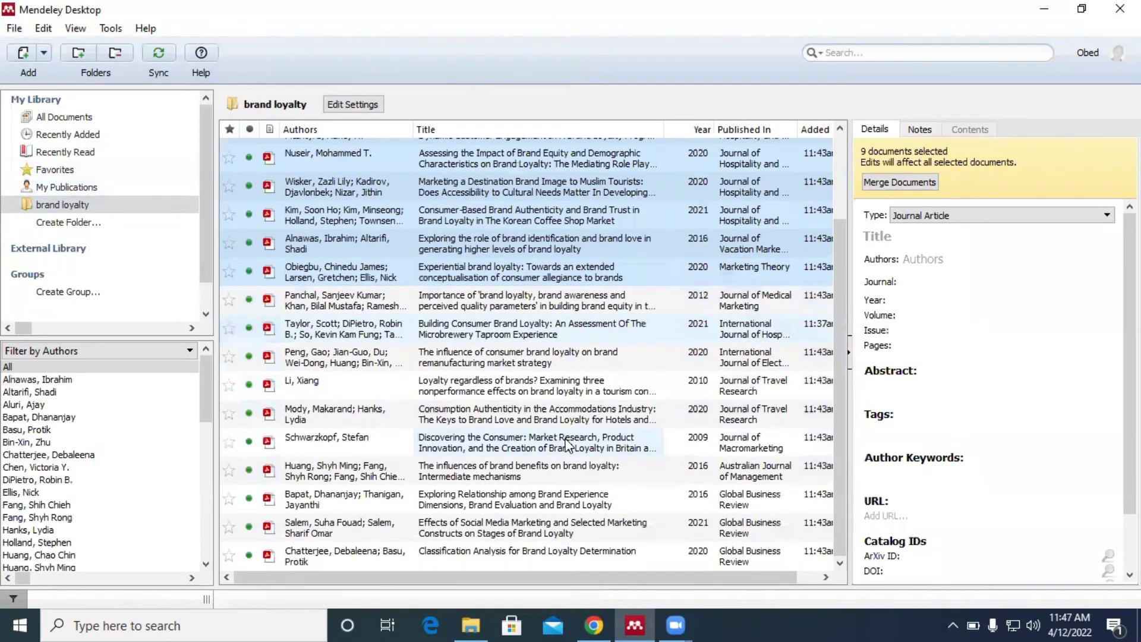
scroll(559, 380, "up", 2)
left_click(558, 385)
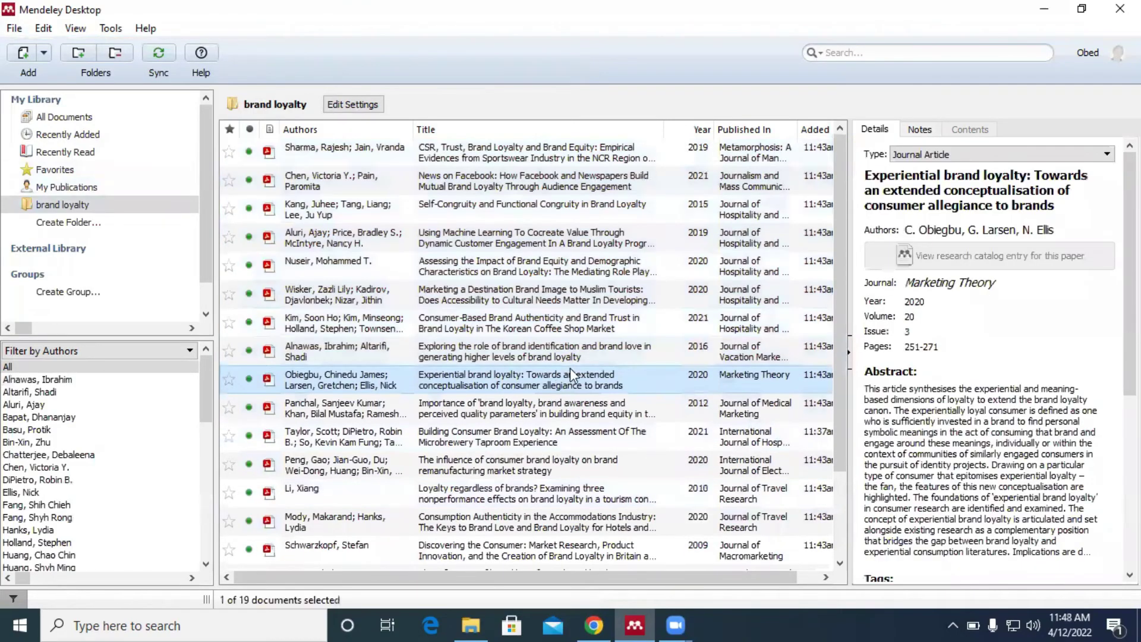
key("Up")
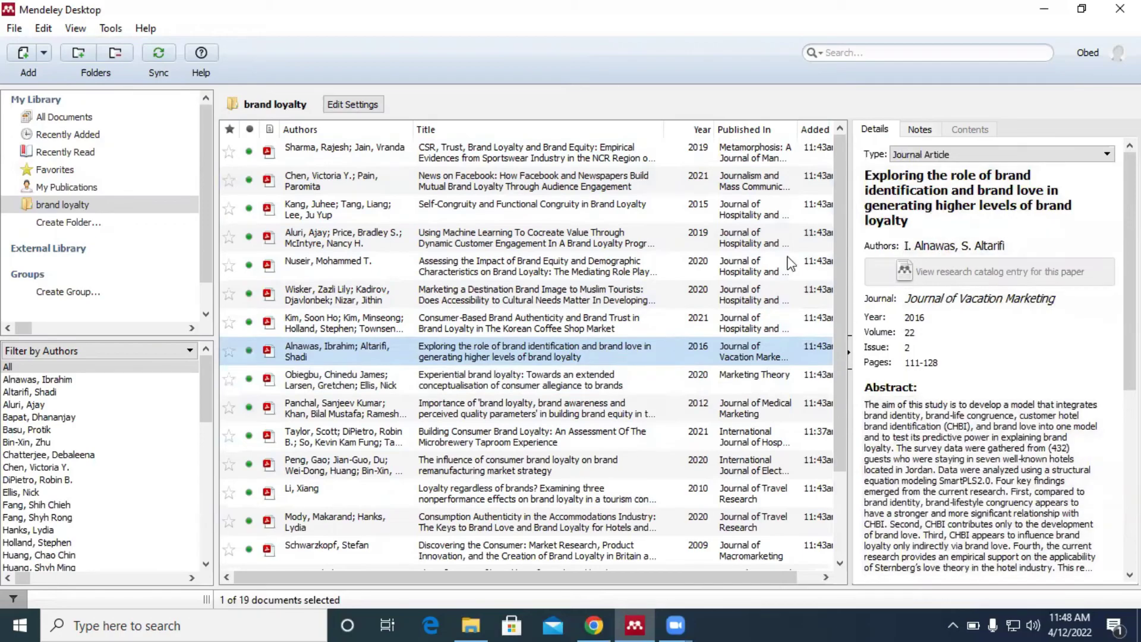
left_click(624, 322)
left_click(642, 294)
left_click(654, 263)
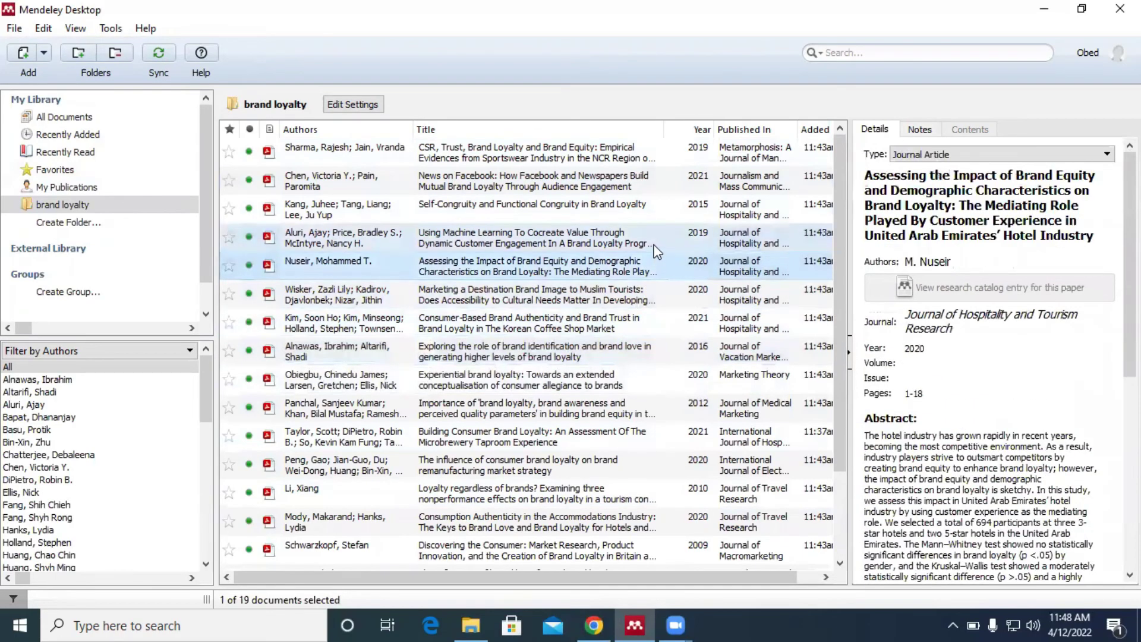
left_click(663, 238)
left_click(665, 211)
left_click(665, 179)
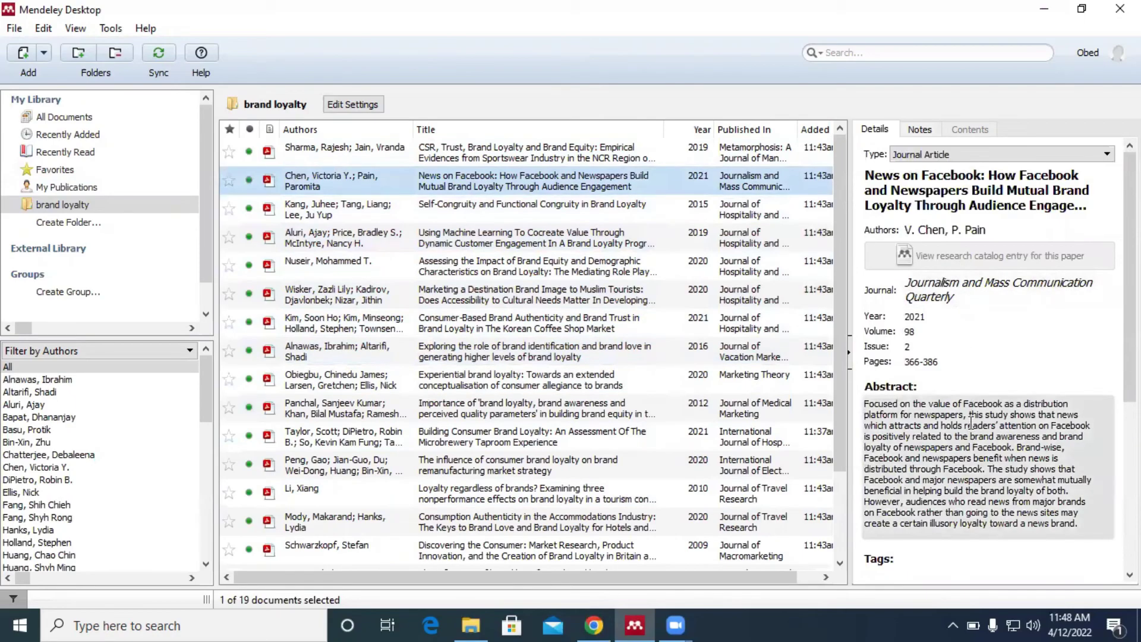
left_click(613, 292)
left_click(593, 331)
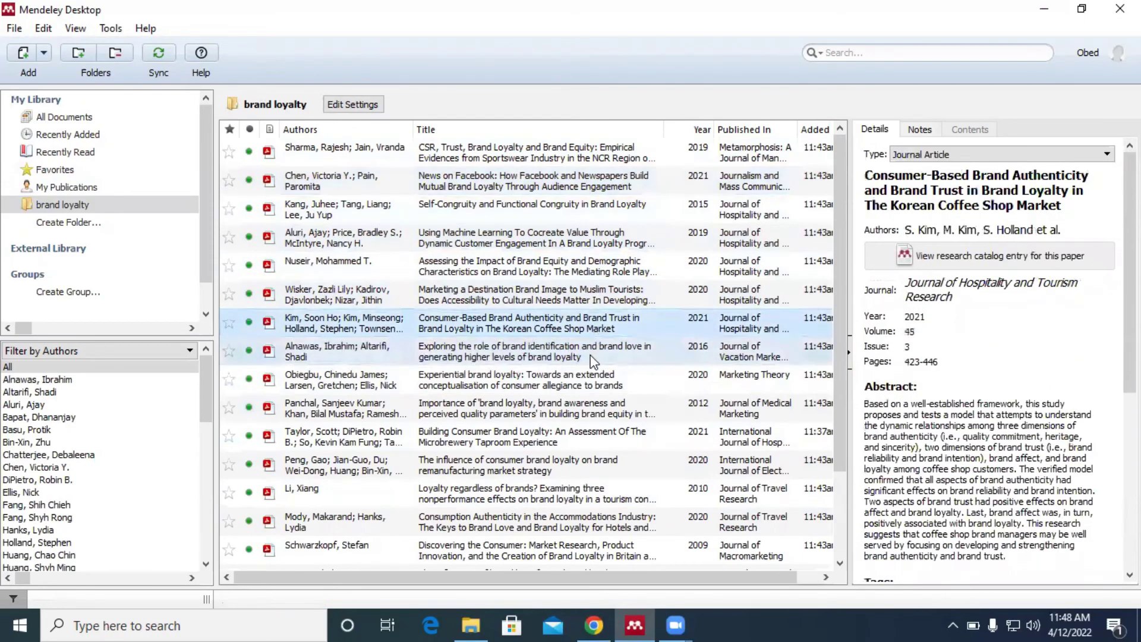
left_click(590, 355)
scroll(984, 363, "down", 10)
scroll(984, 362, "up", 10)
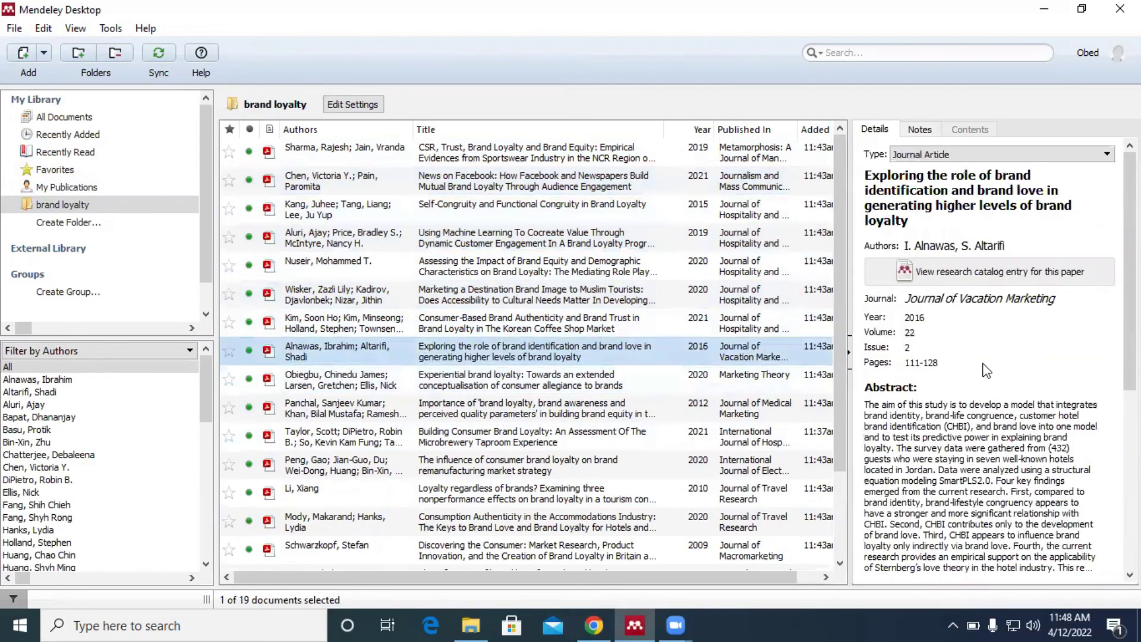